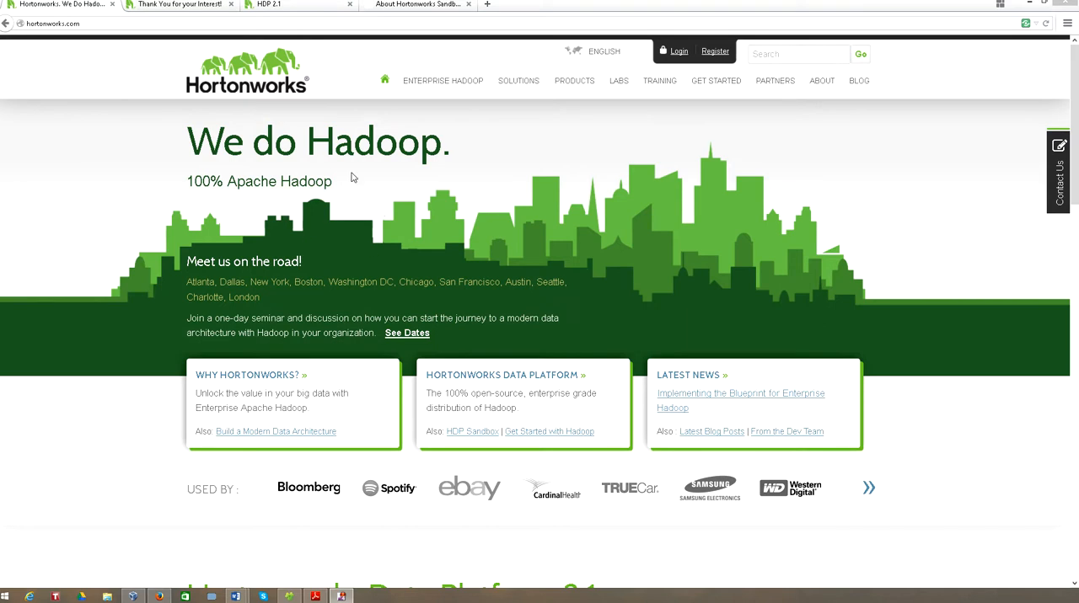
- Open the HDP Sandbox page from the Hortonworks home page and show its Download & Install section
click(119, 23)
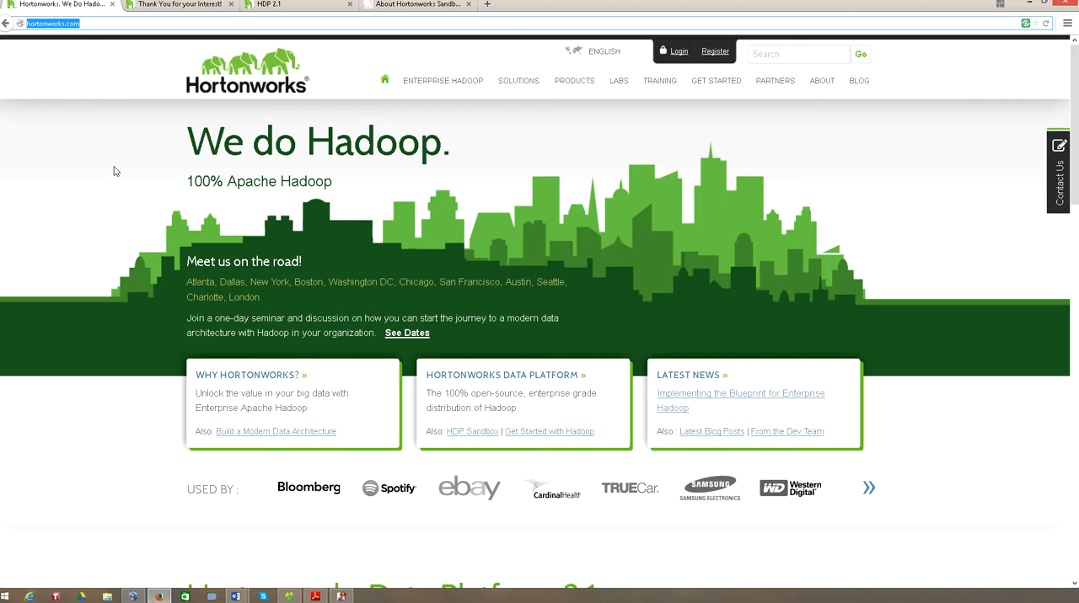
click(470, 435)
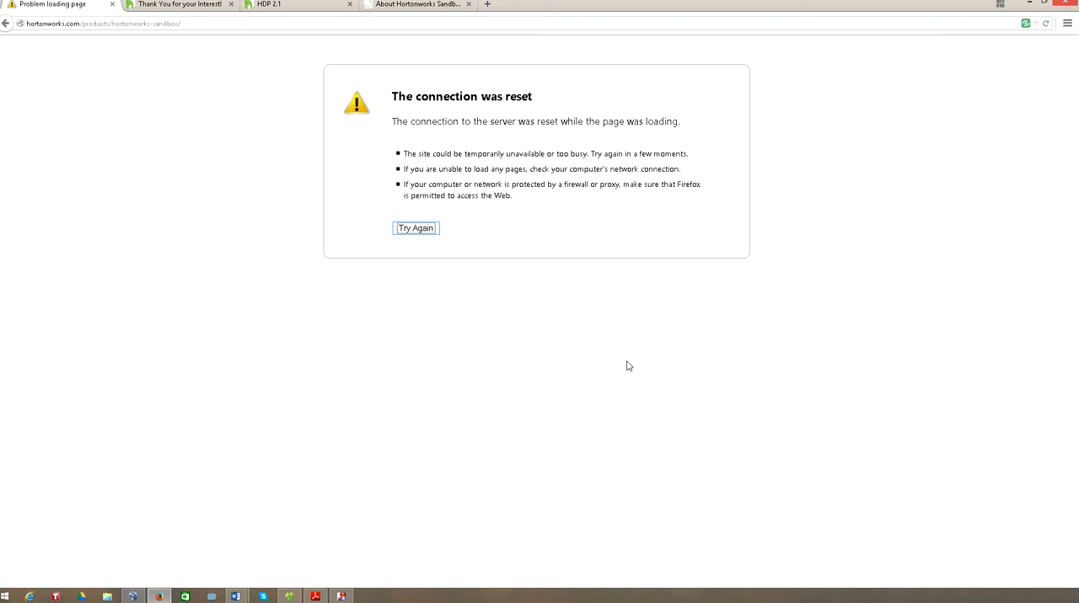
click(434, 230)
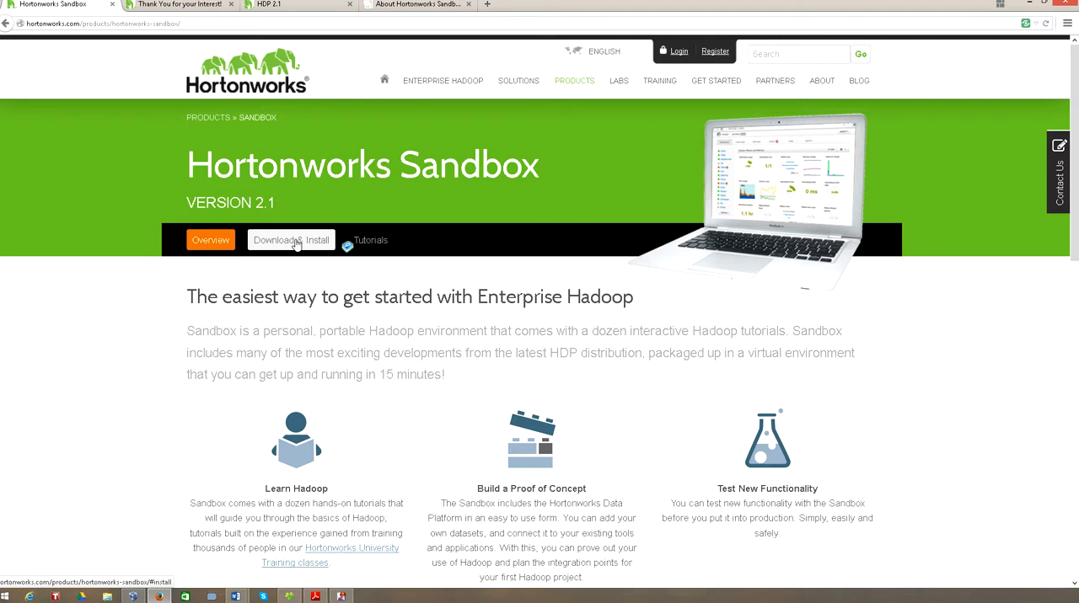
click(297, 243)
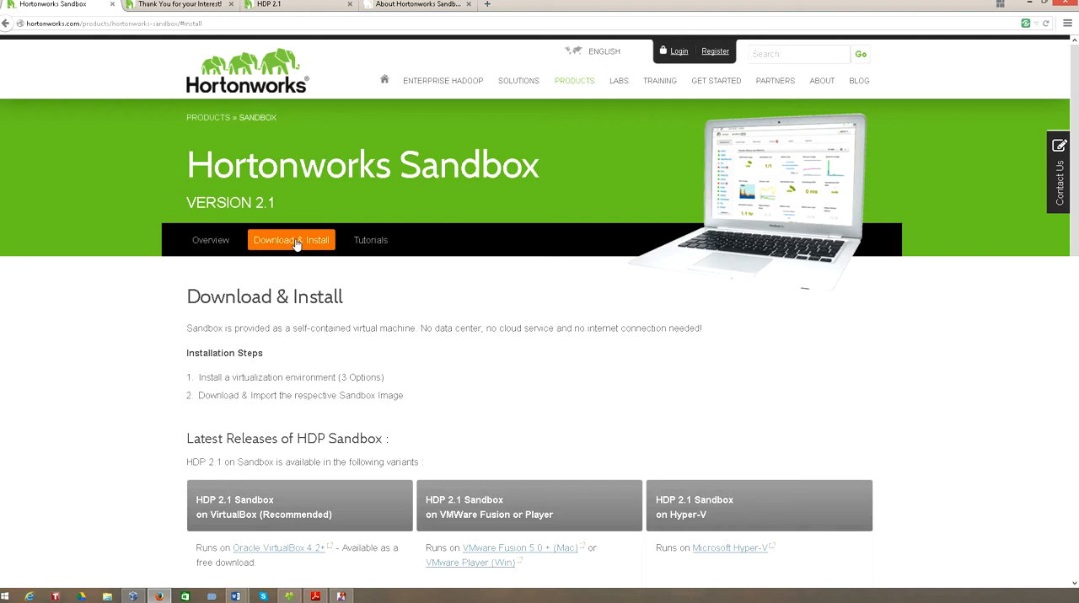
- Examine the HDP 2.1 Sandbox variants, additional releases, system requirements and known issues
scroll(504, 362, down, 1)
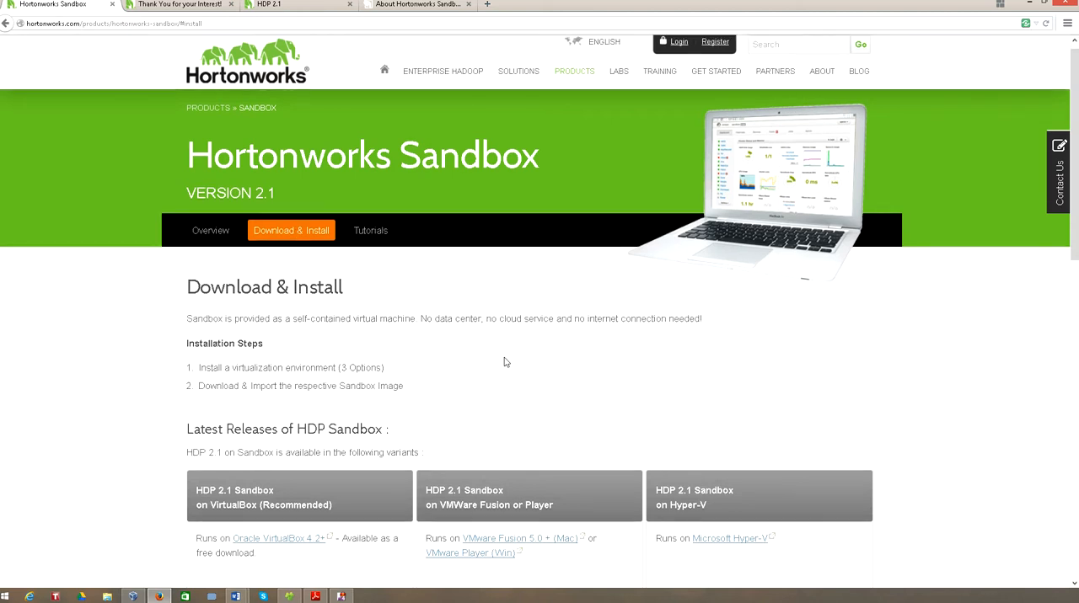
scroll(504, 362, down, 3)
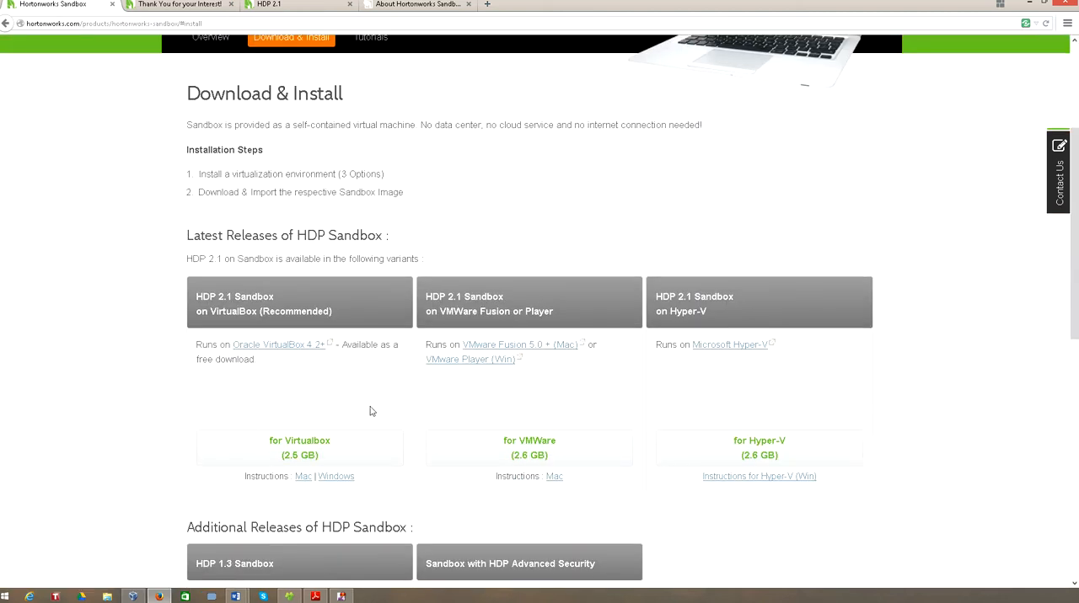
scroll(373, 411, down, 1)
scroll(373, 411, up, 1)
scroll(374, 415, down, 1)
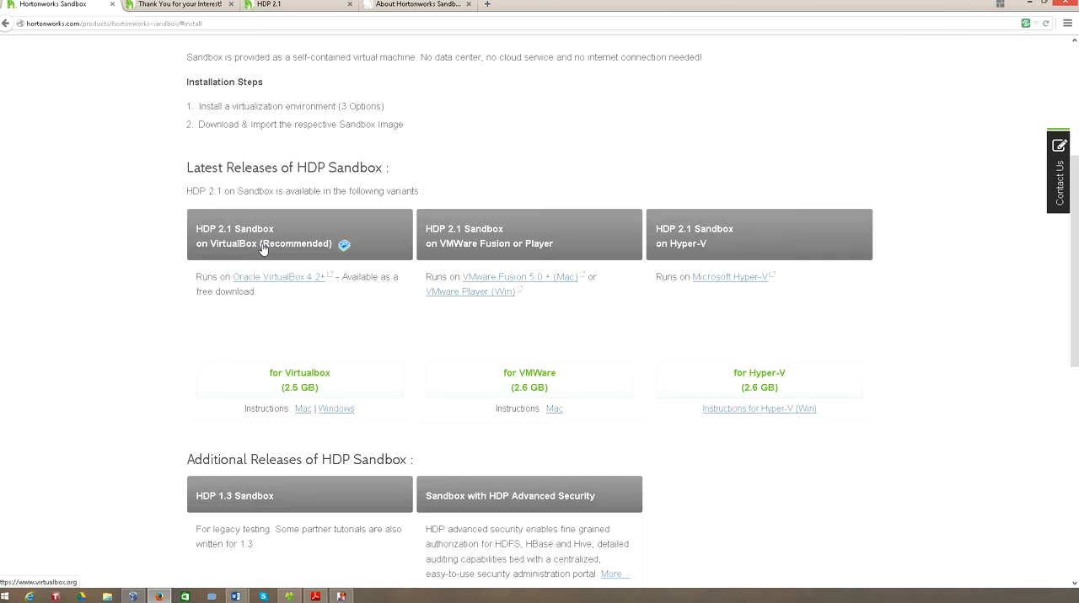
scroll(737, 449, down, 3)
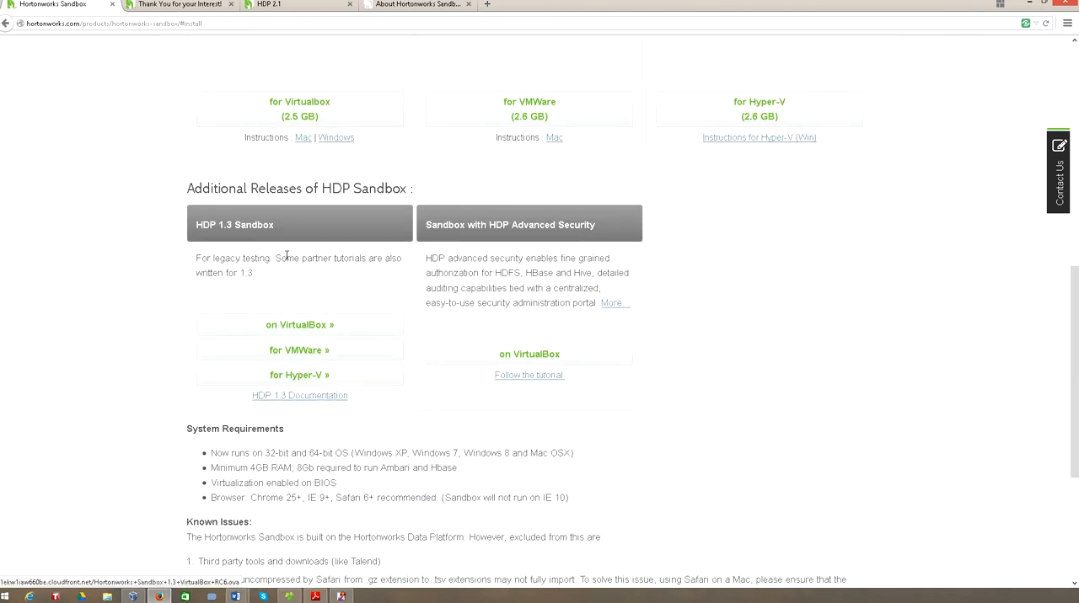
scroll(838, 449, down, 3)
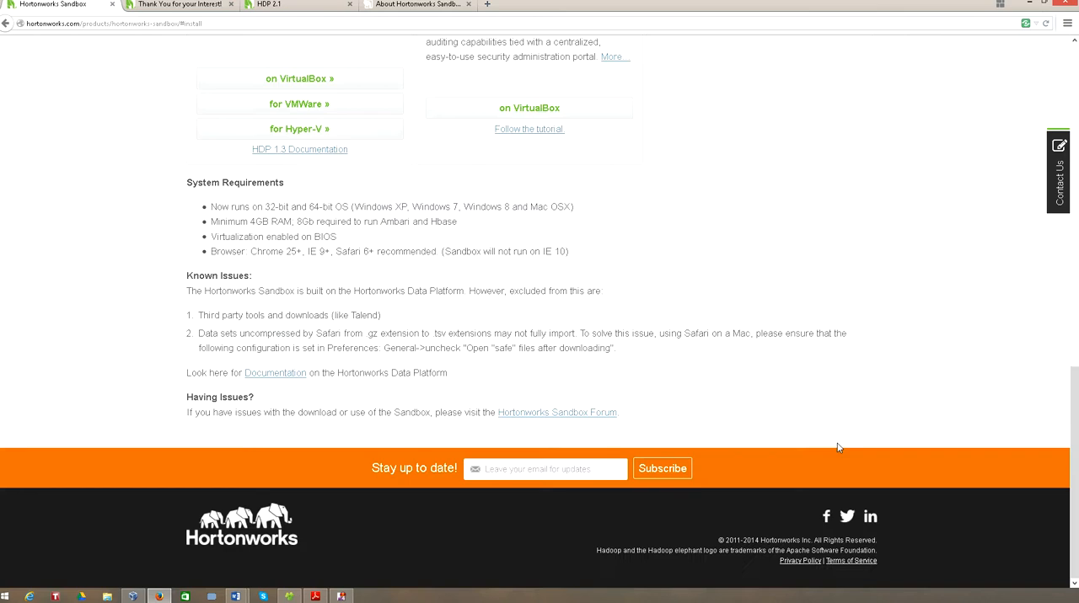
scroll(839, 448, up, 7)
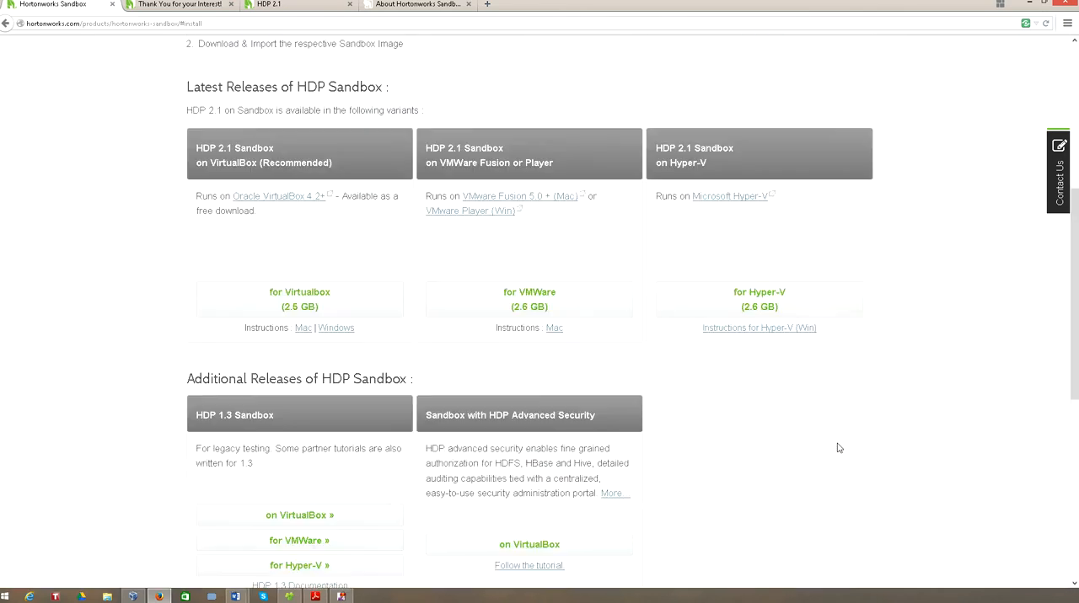
scroll(838, 448, up, 2)
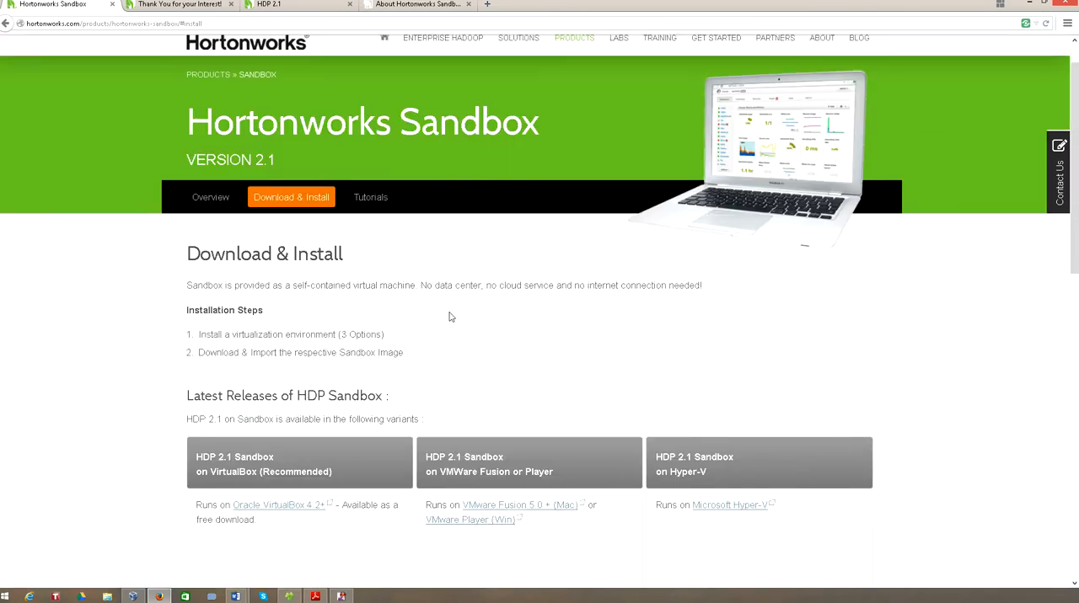
scroll(448, 317, down, 3)
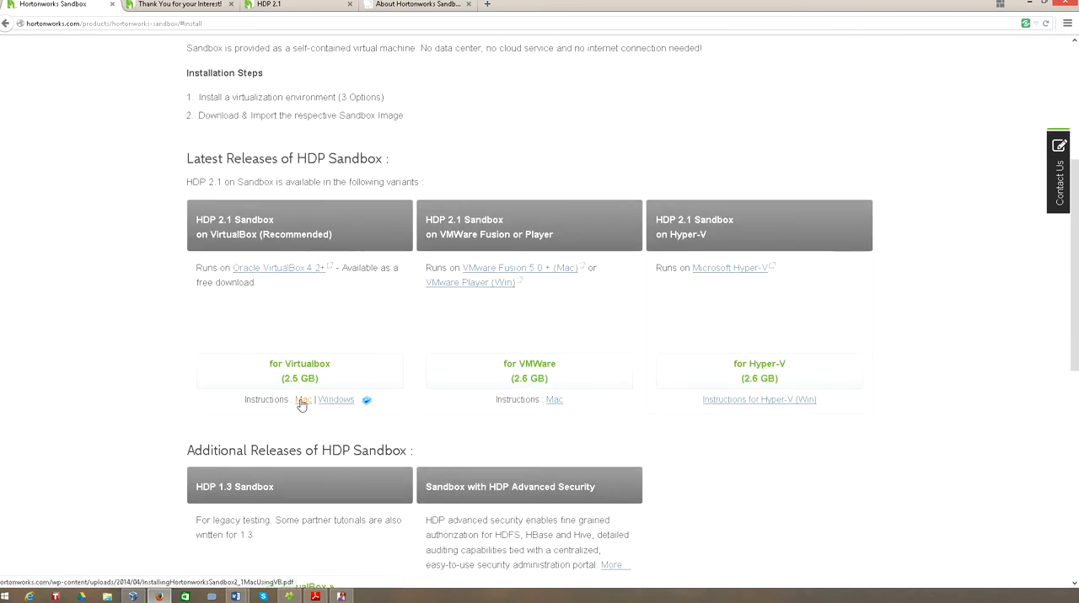
- Open the VirtualBox website in a new tab, and view the VirtualBox sandbox image's download options without downloading it
click(282, 240)
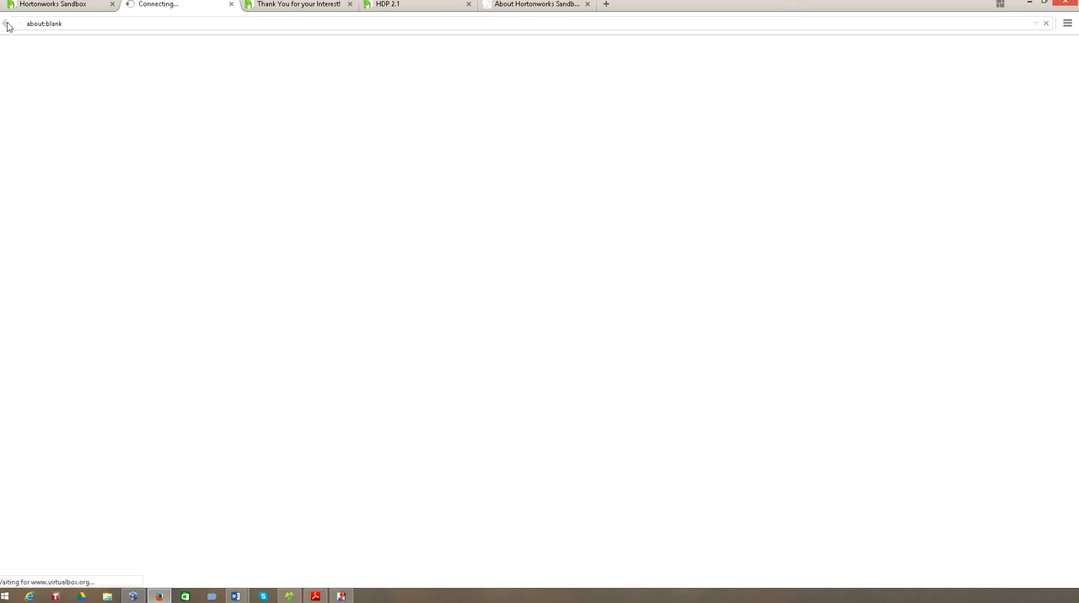
click(93, 6)
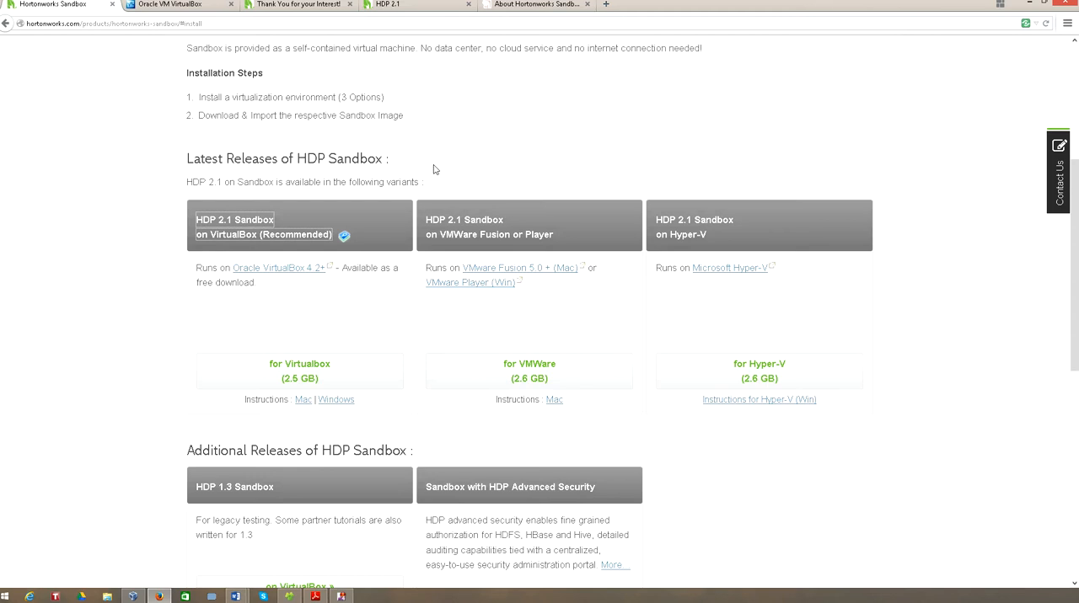
click(312, 375)
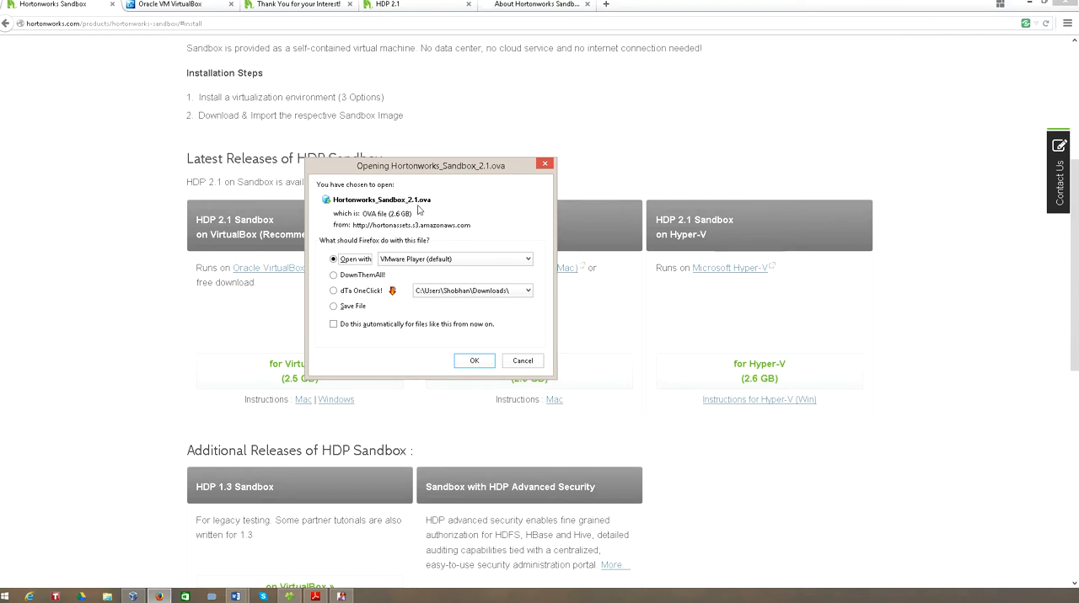
click(524, 362)
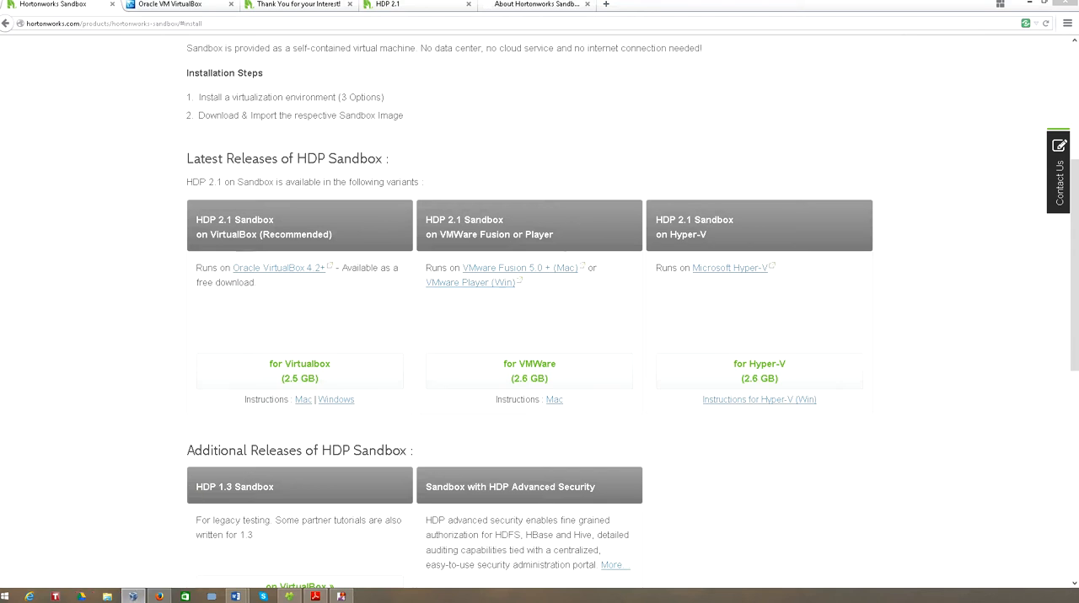
- Switch to Oracle VM VirtualBox Manager and look through its list of virtual machines
drag(0, 143, 503, 185)
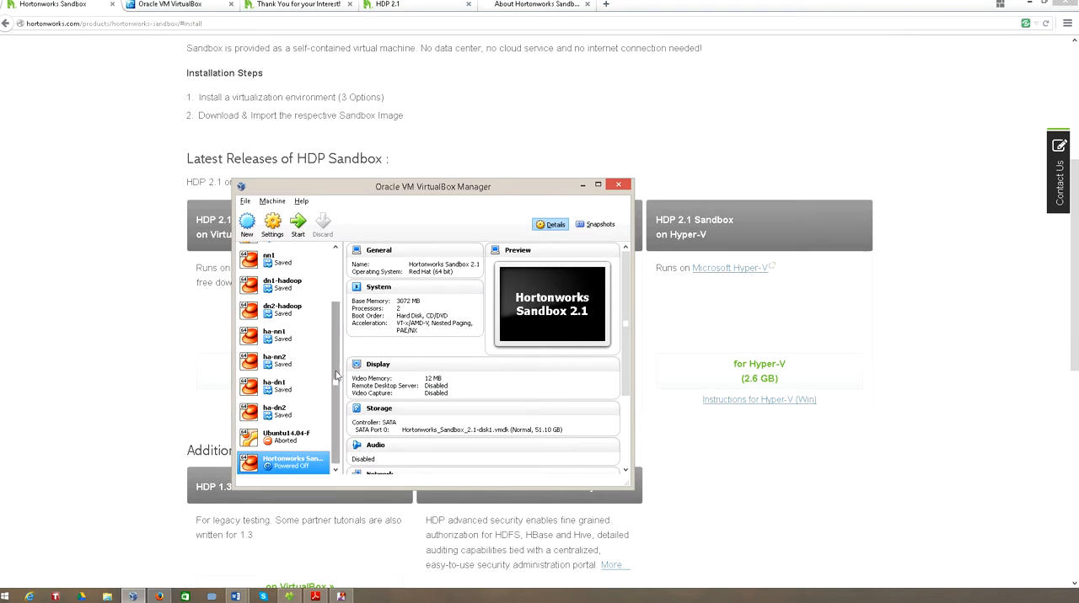
scroll(341, 371, up, 3)
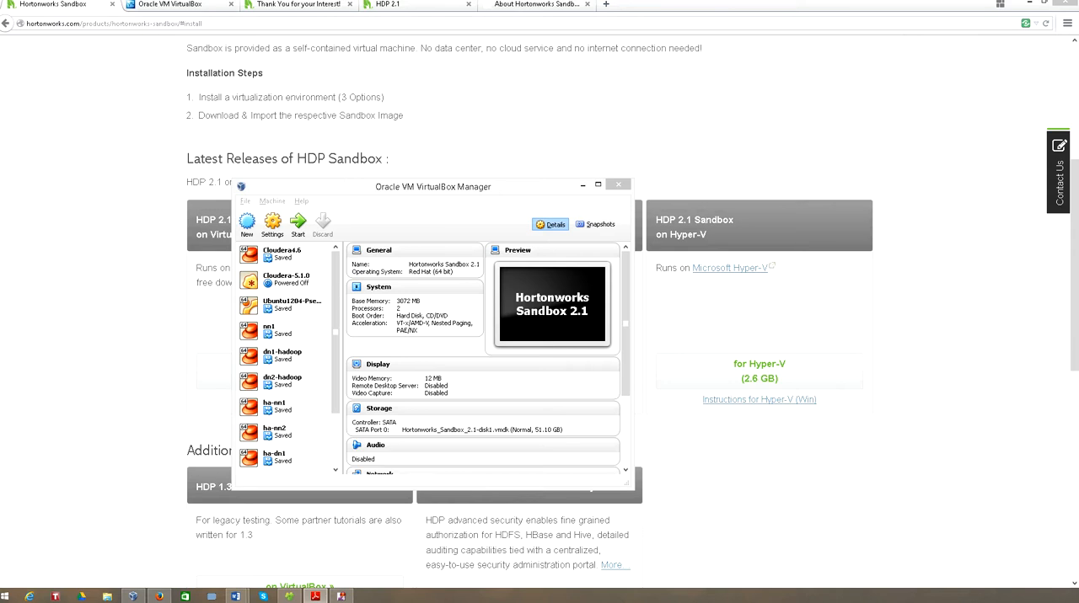
click(378, 192)
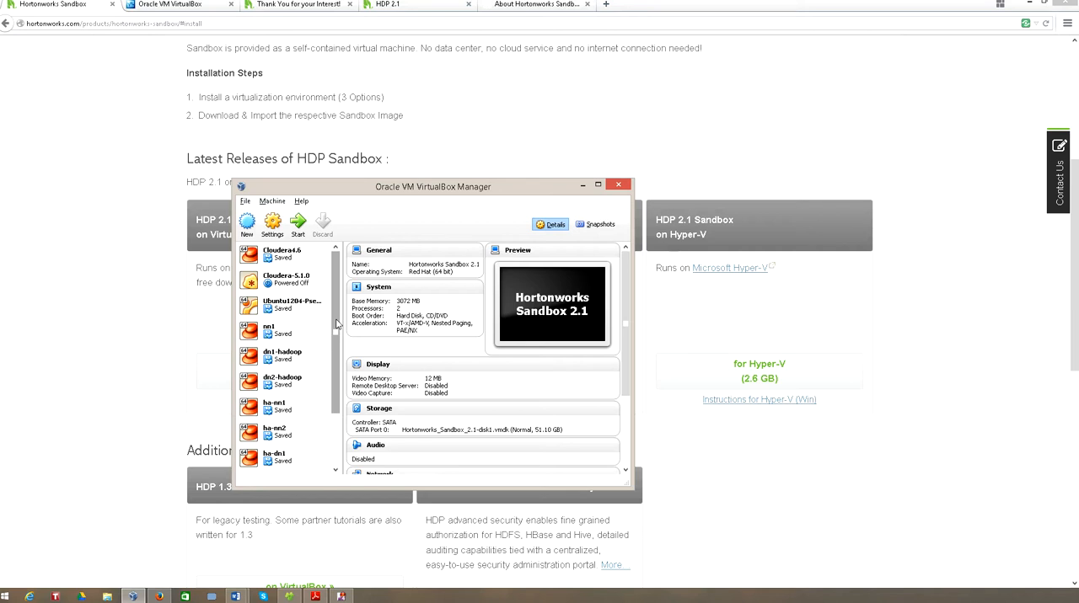
click(316, 596)
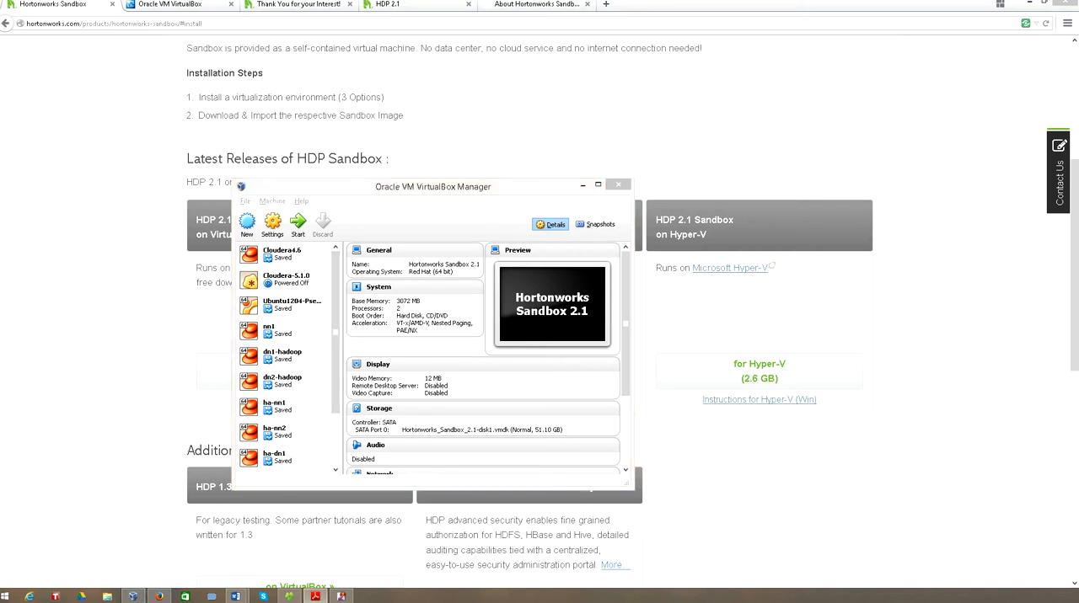
click(350, 192)
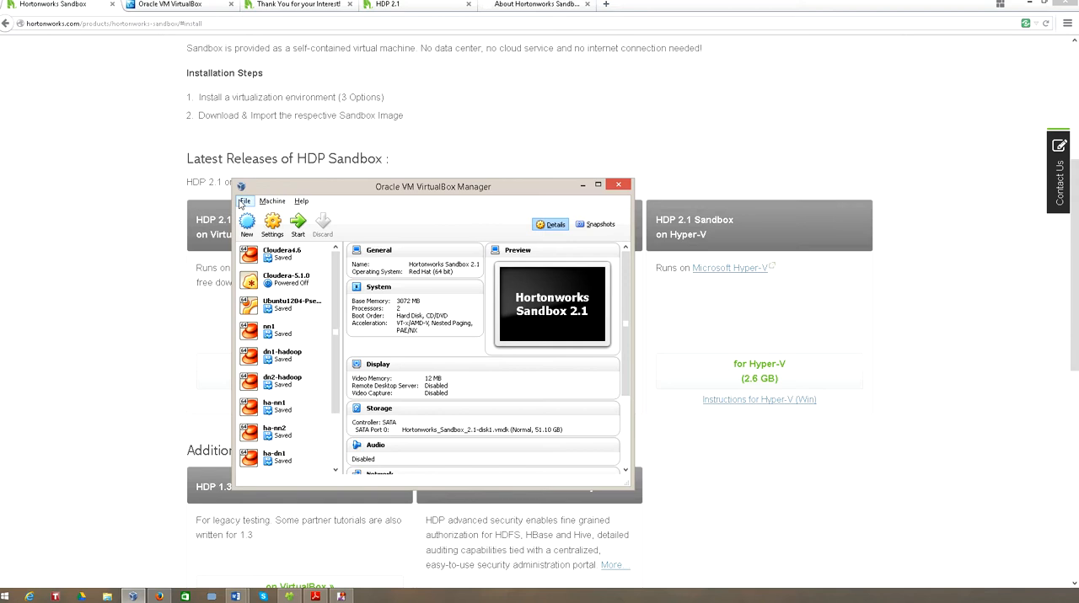
- Make sure Auto Capture Keyboard is disabled in the VirtualBox input preferences and apply the settings
click(243, 201)
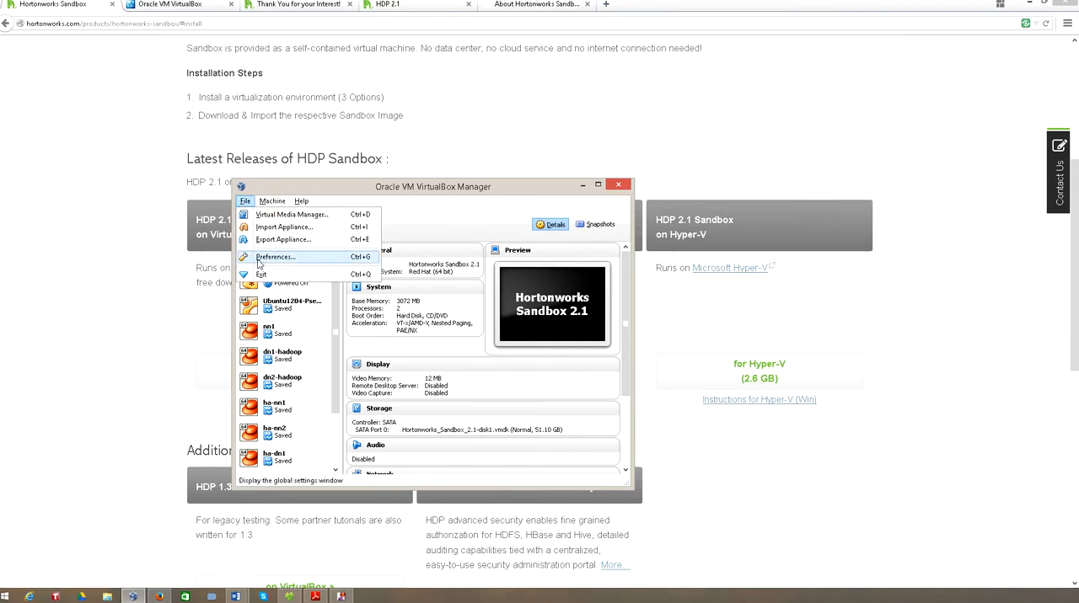
click(260, 258)
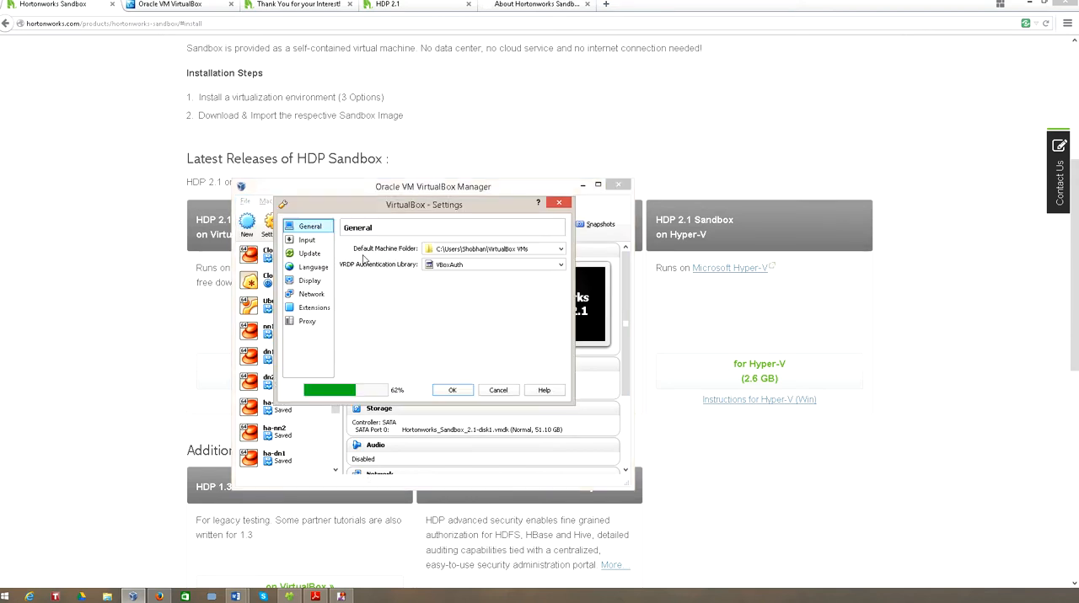
click(307, 242)
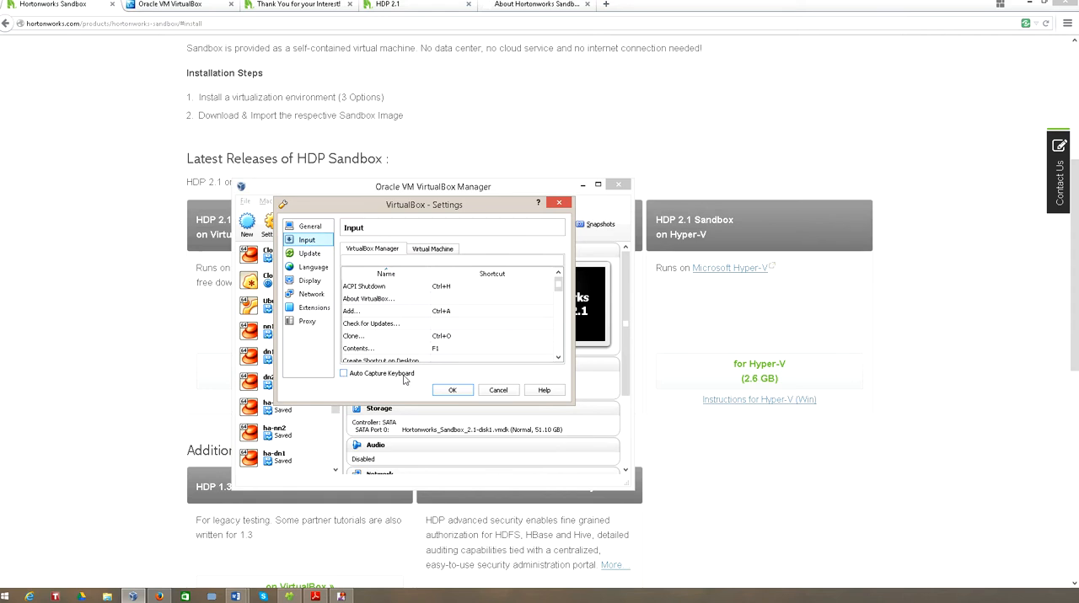
click(344, 375)
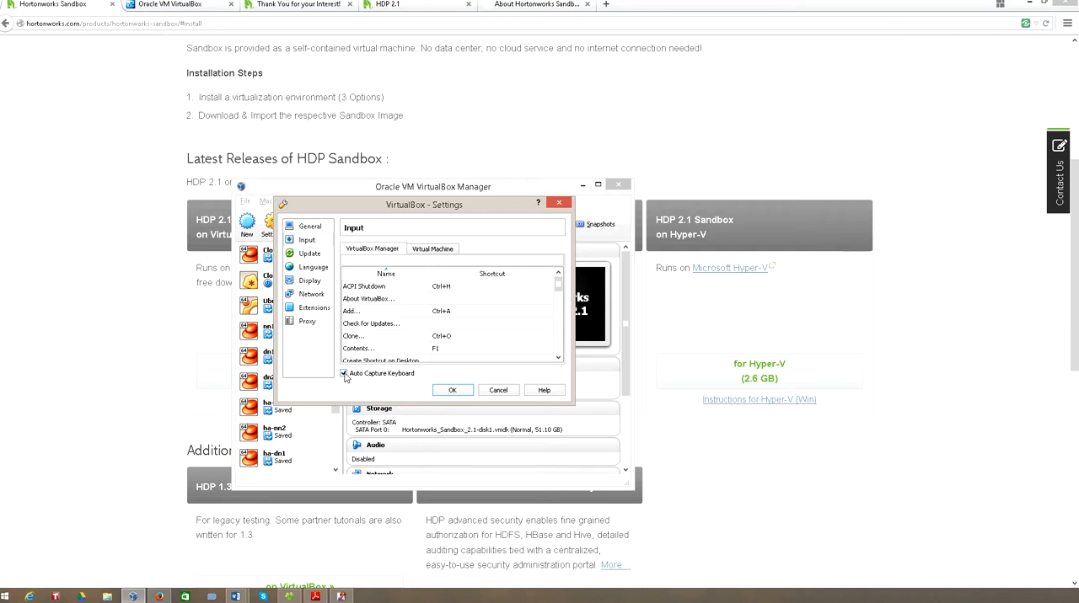
click(344, 375)
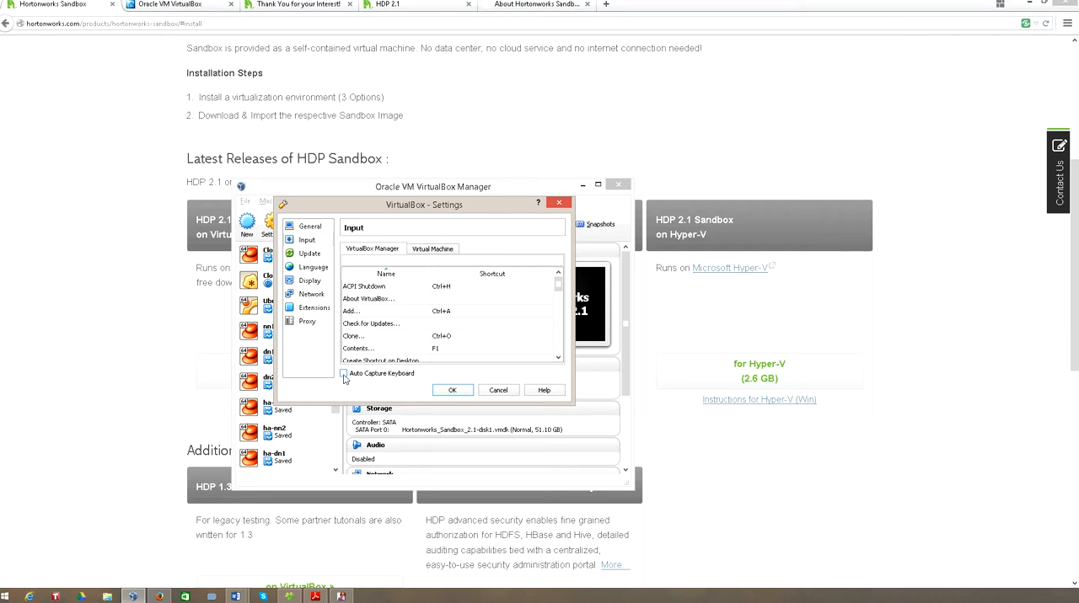
click(453, 391)
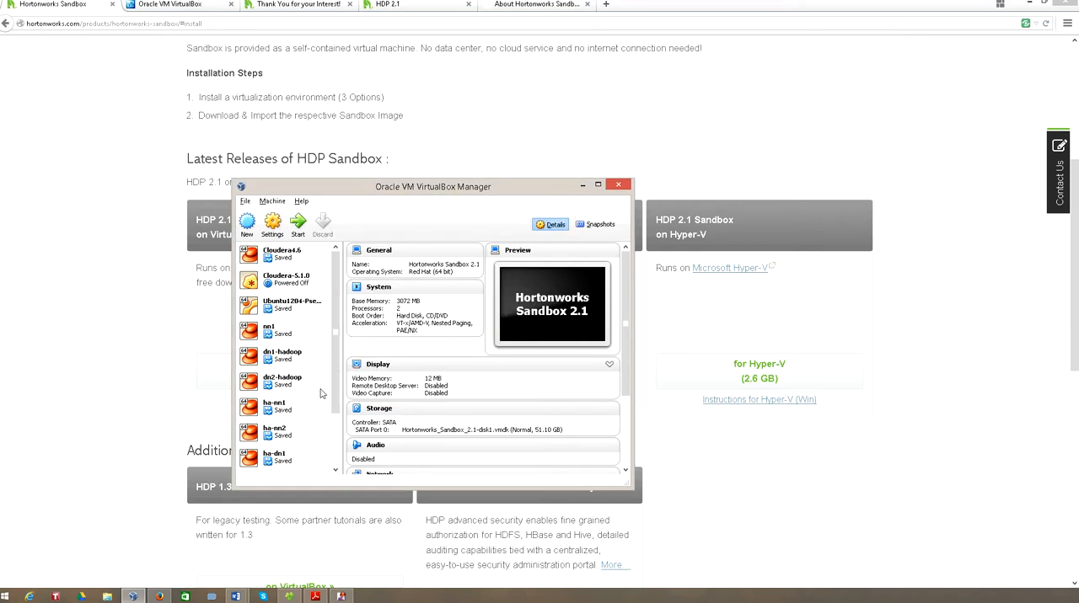
- Bring VirtualBox Manager back to the front and start importing a virtual appliance
click(125, 373)
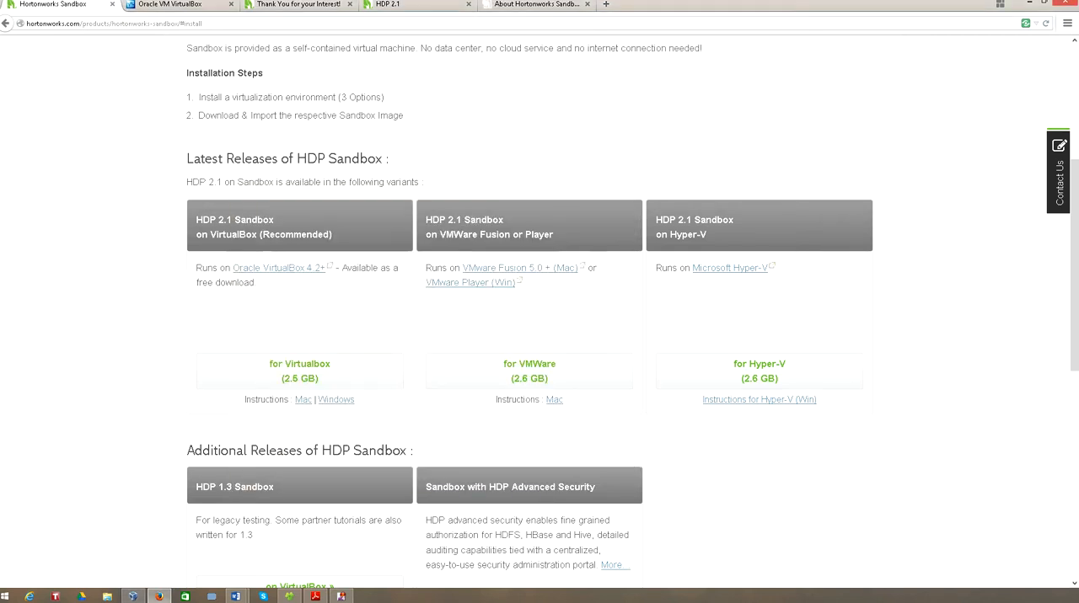
click(132, 597)
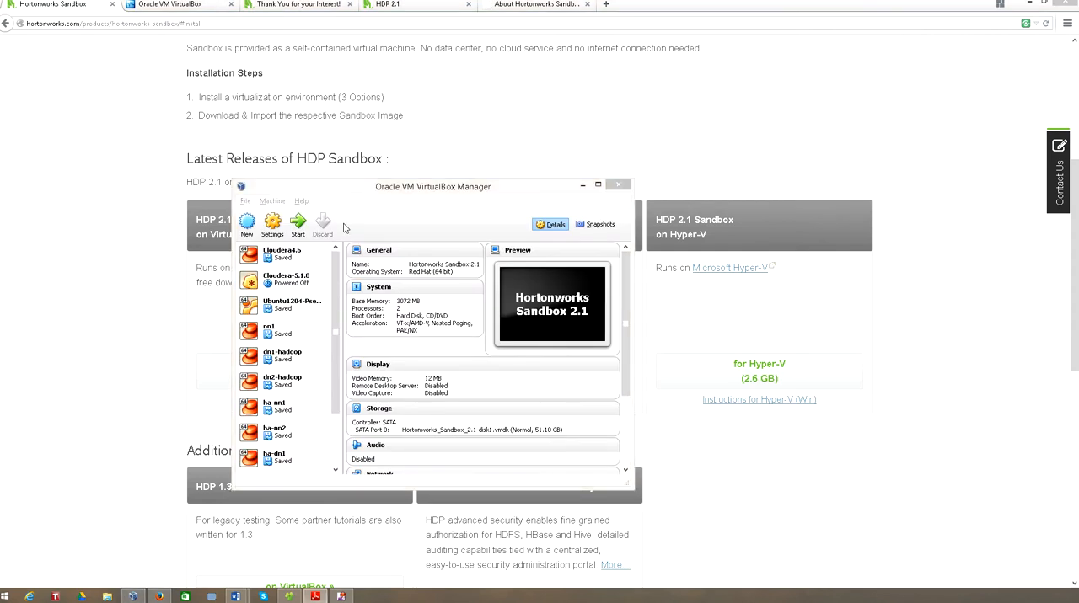
click(358, 201)
click(245, 201)
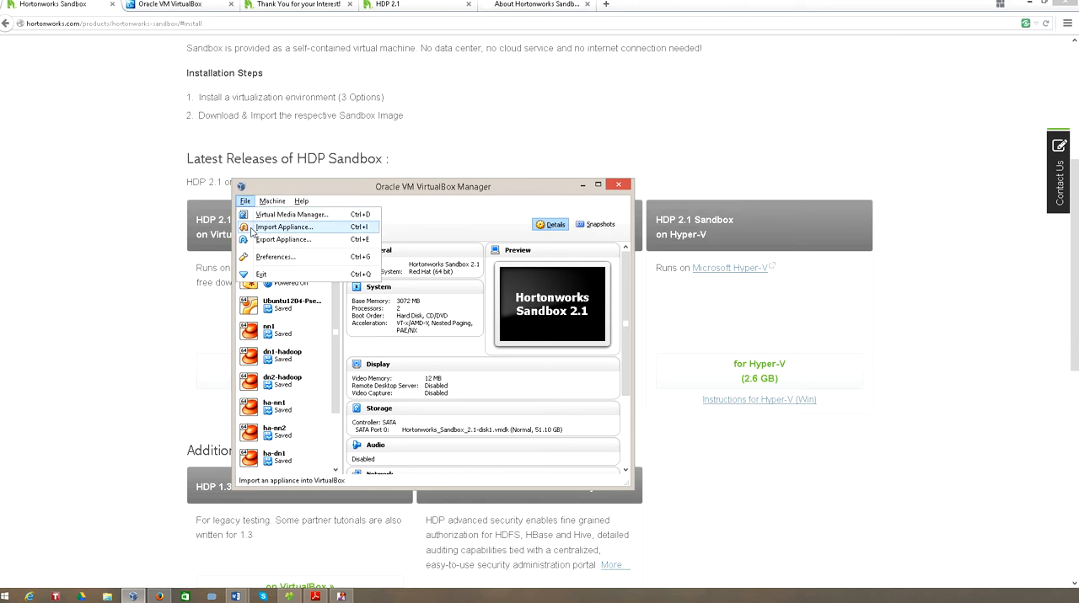
click(245, 228)
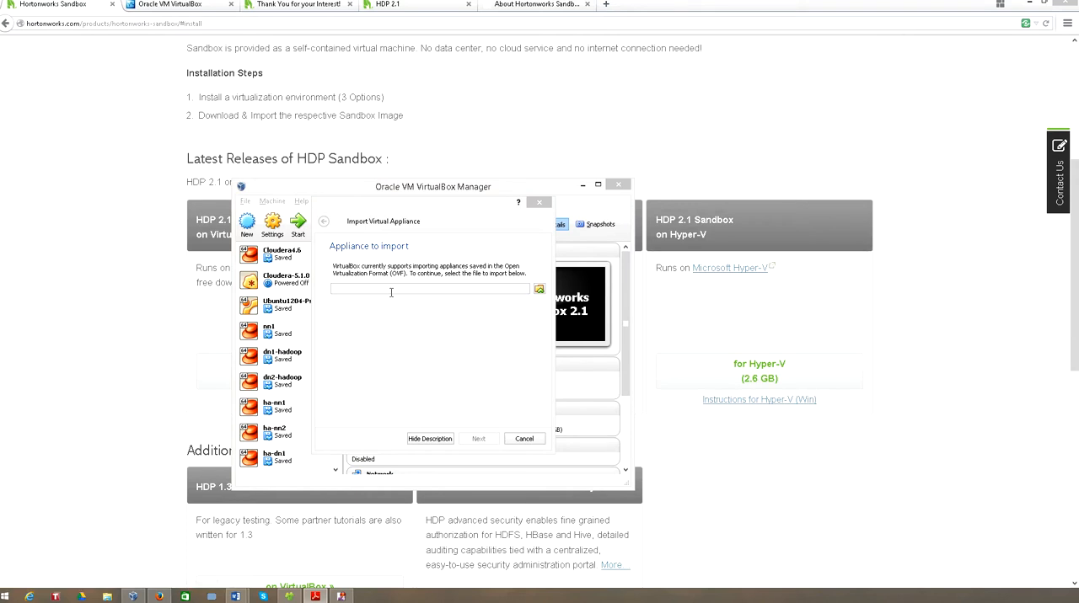
click(413, 206)
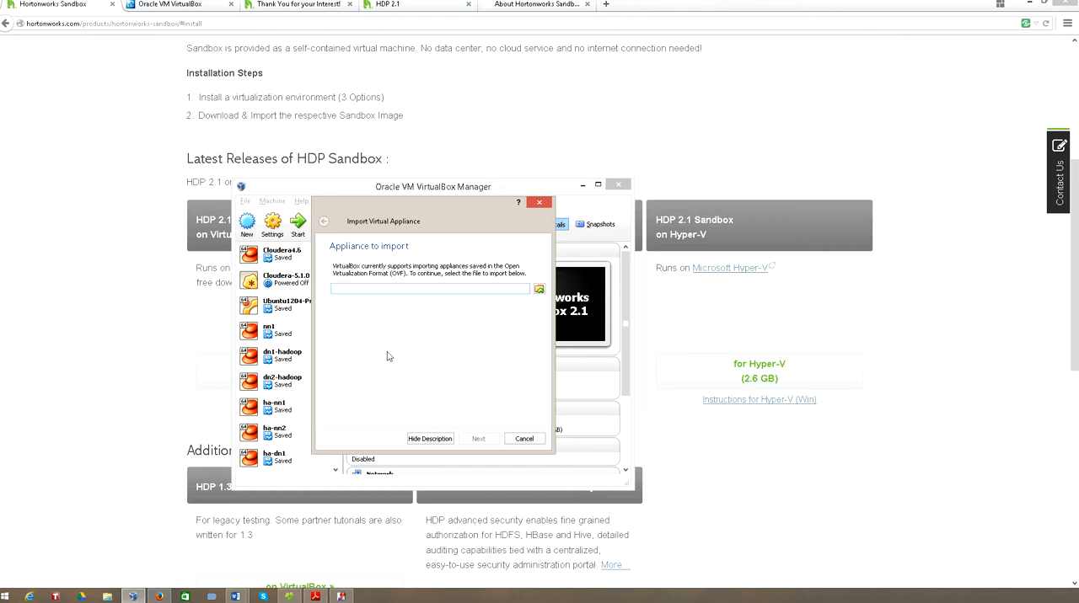
- Choose Hortonworks_Sandbox_2.1.ova from the hortonworks2.1 folder in Documents as the appliance to import
click(538, 291)
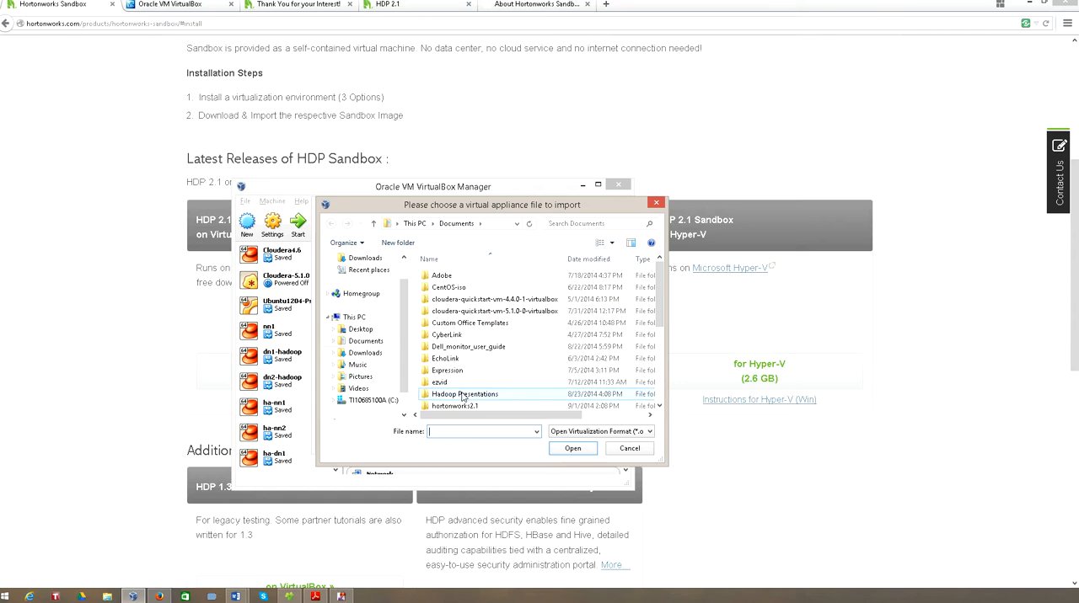
double_click(463, 407)
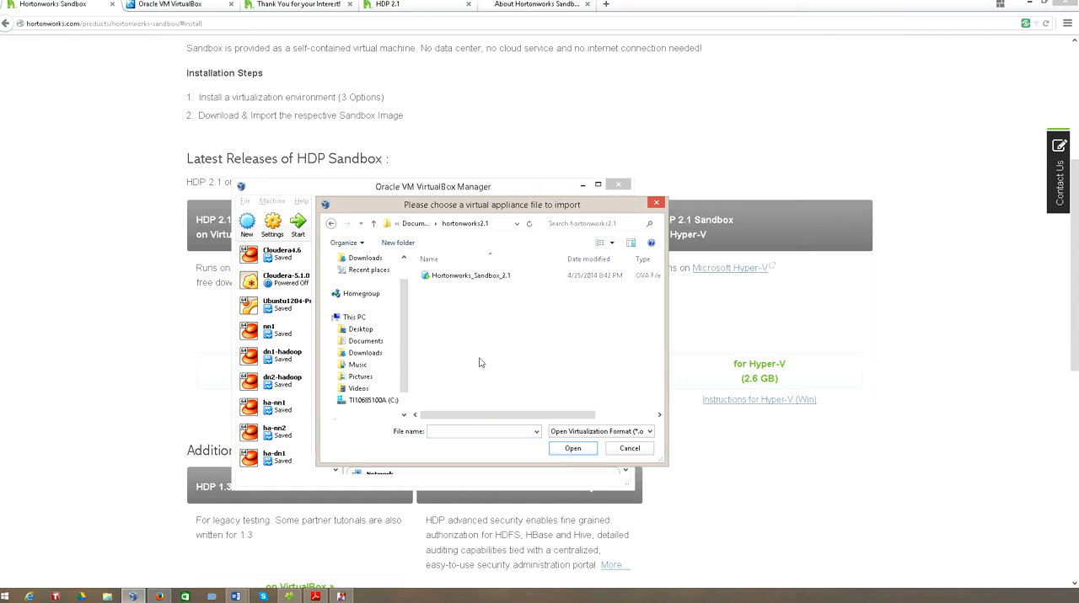
click(495, 279)
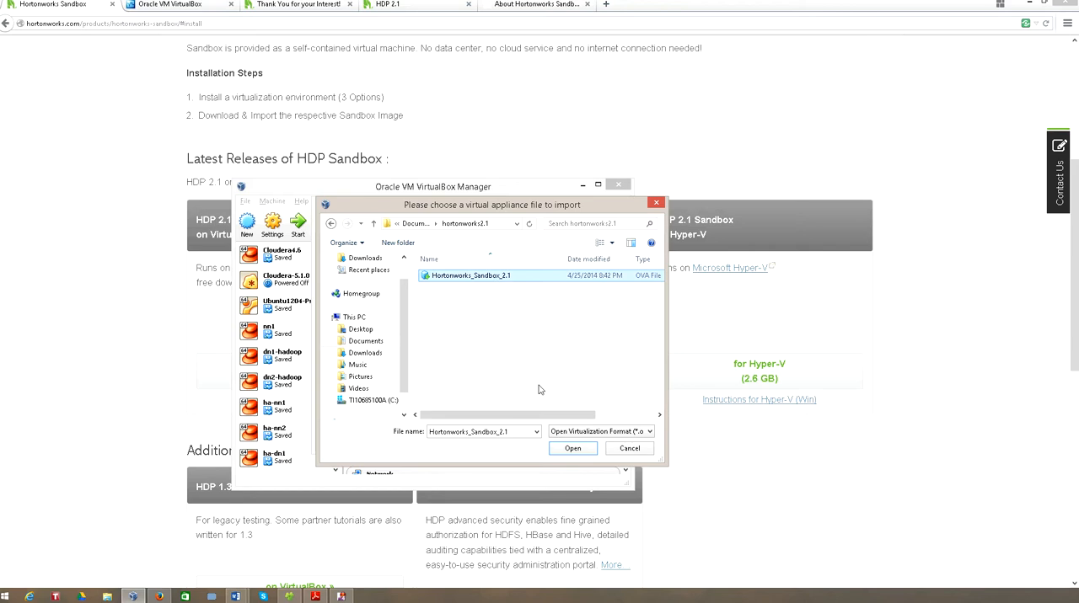
click(573, 449)
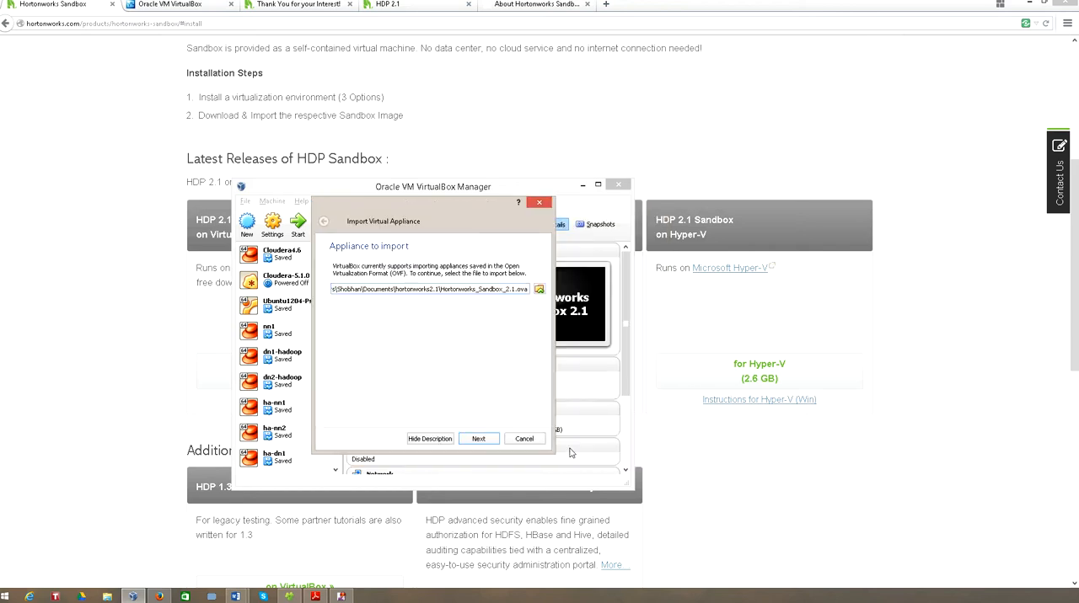
- Continue the appliance import with the chosen file to reach the suggested appliance settings
click(316, 597)
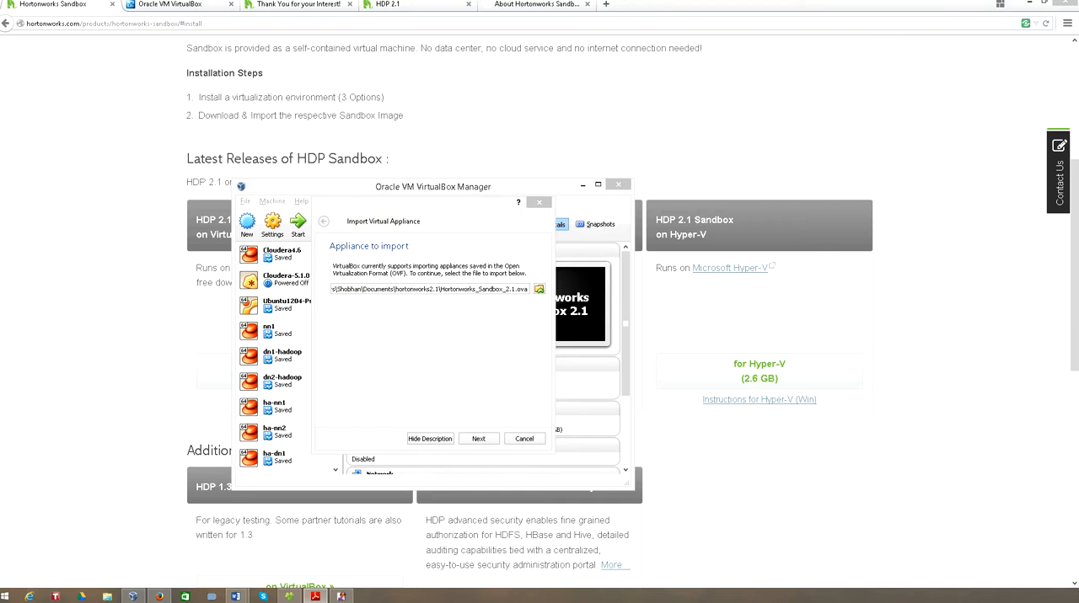
click(478, 439)
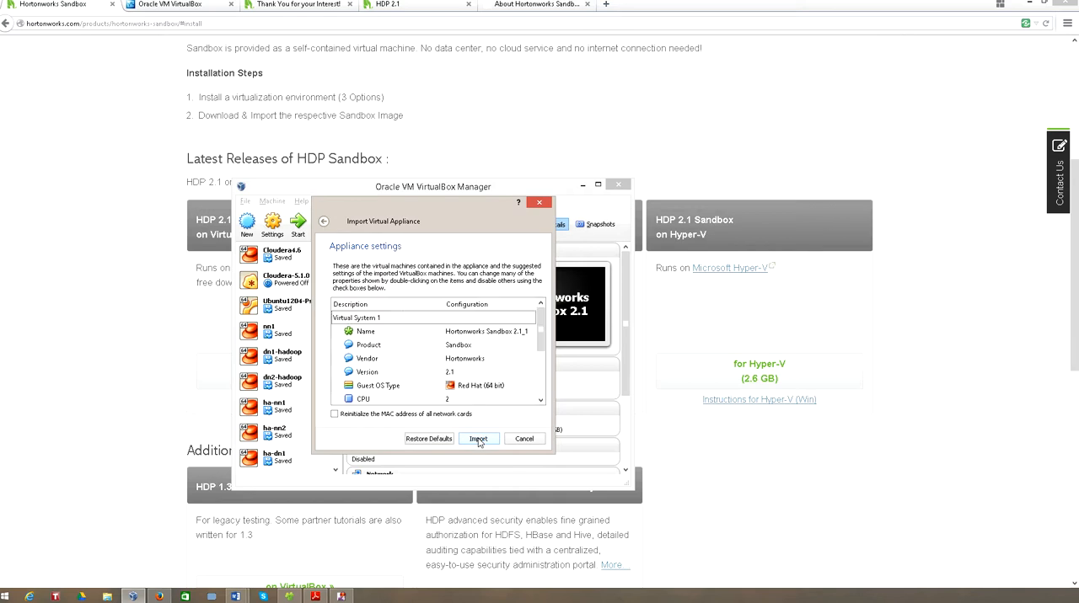
click(478, 439)
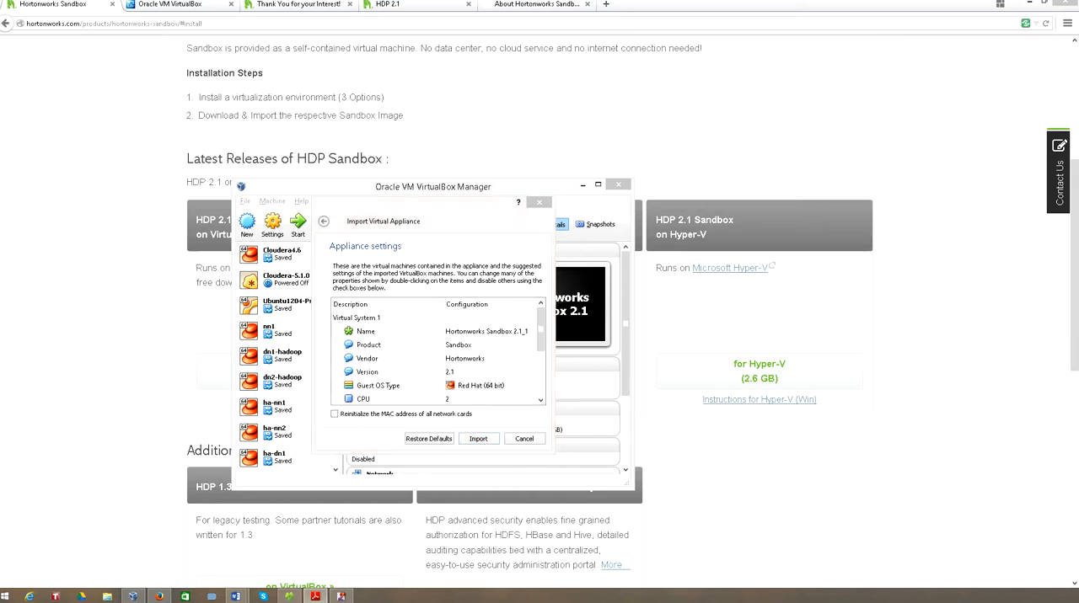
click(426, 217)
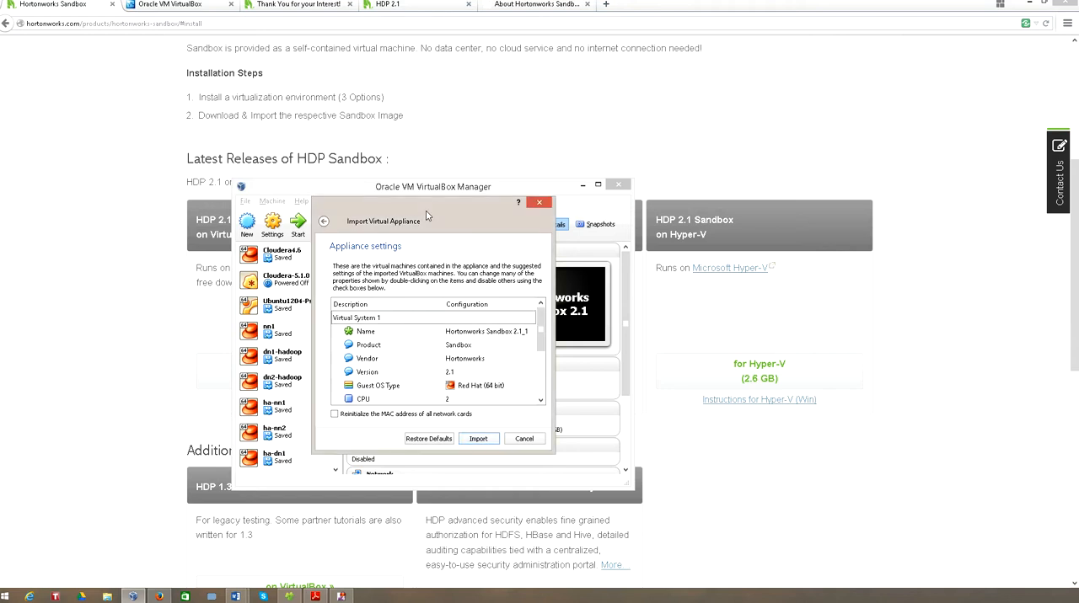
- Review the suggested name, product, CPU and RAM settings of the appliance before importing
double_click(458, 331)
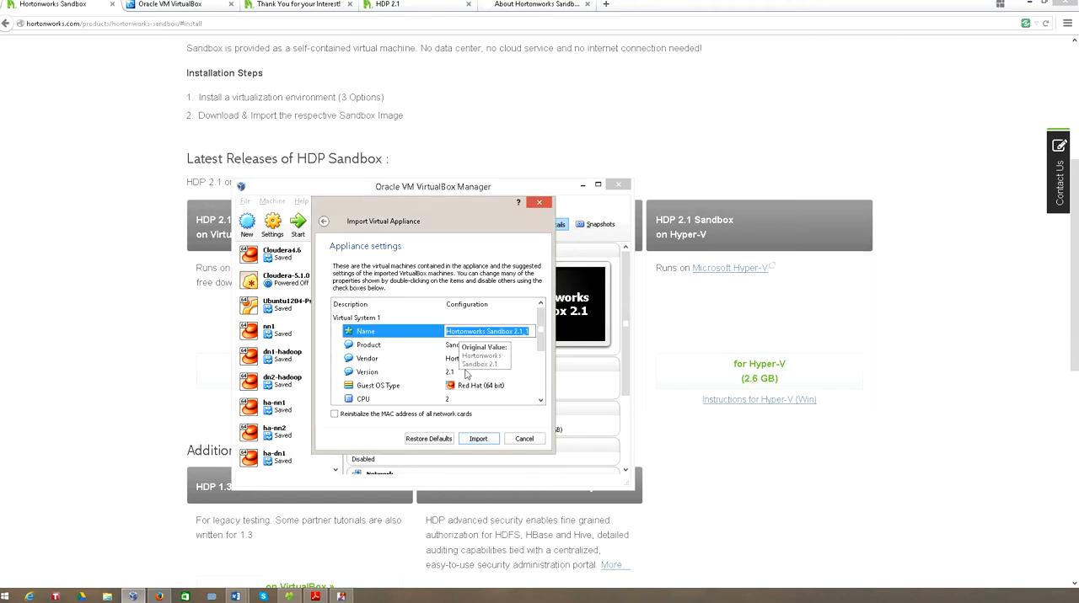
click(474, 347)
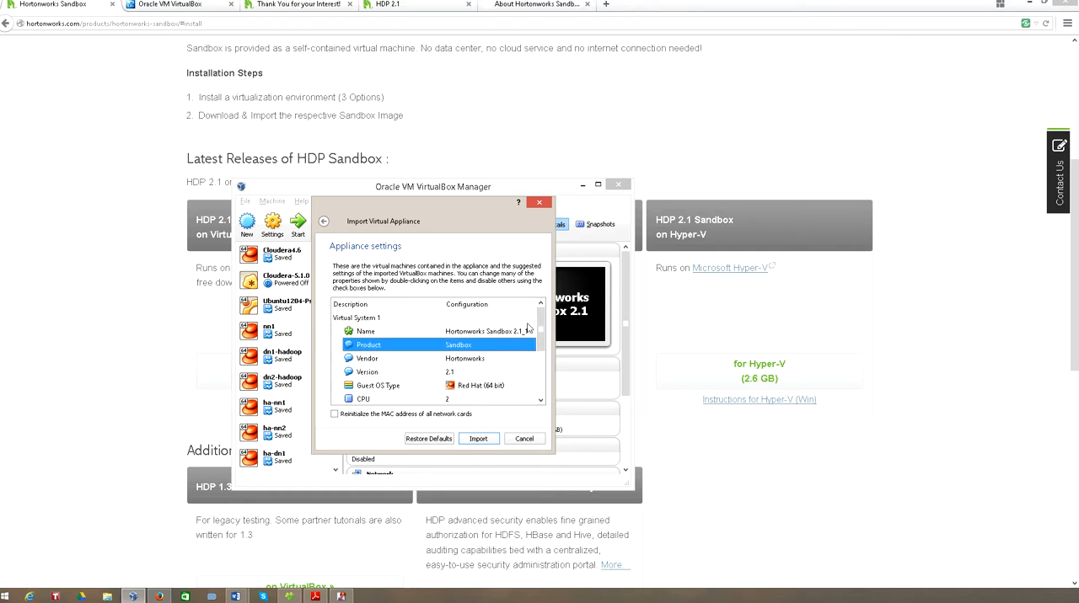
drag(542, 340, 543, 347)
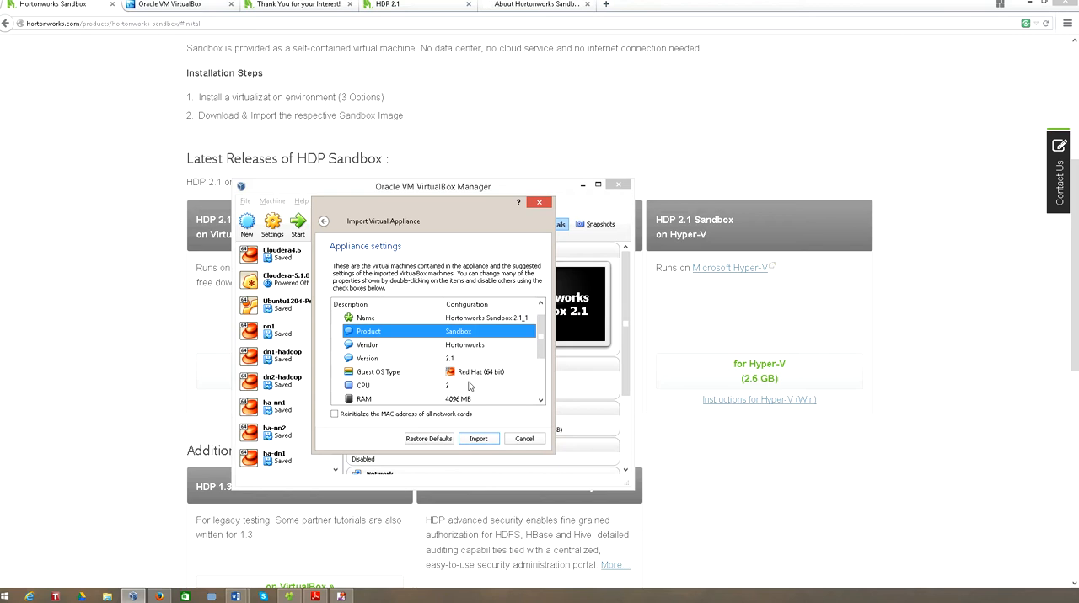
scroll(529, 360, down, 1)
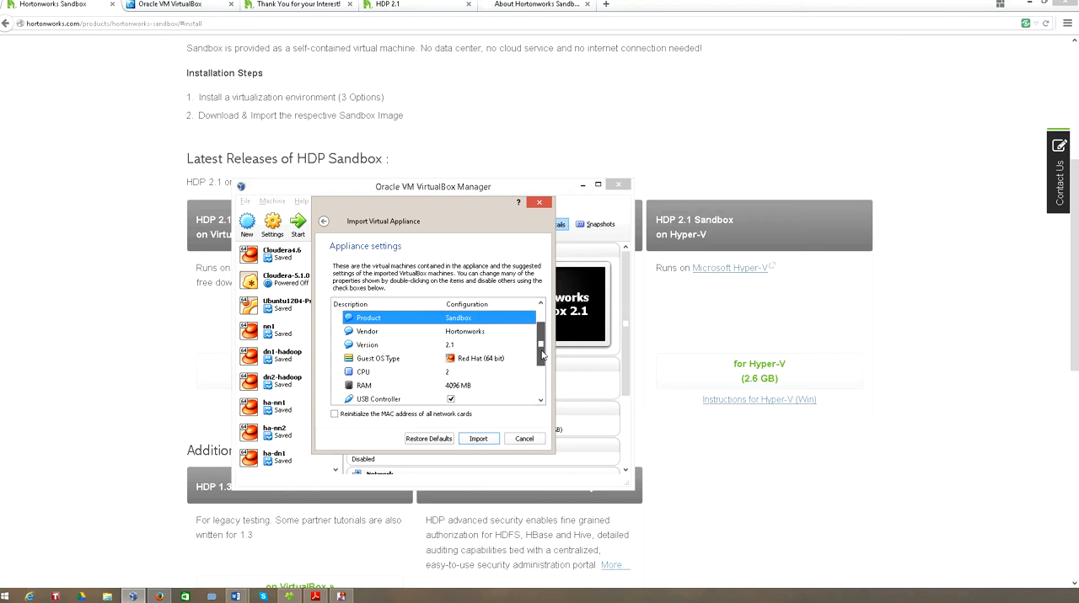
click(396, 364)
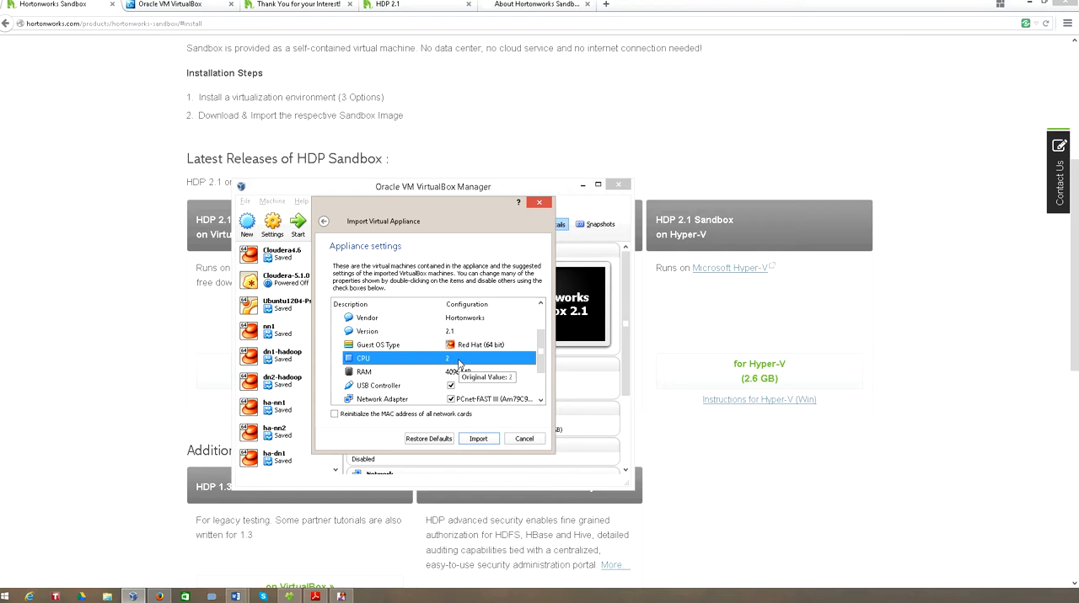
double_click(460, 360)
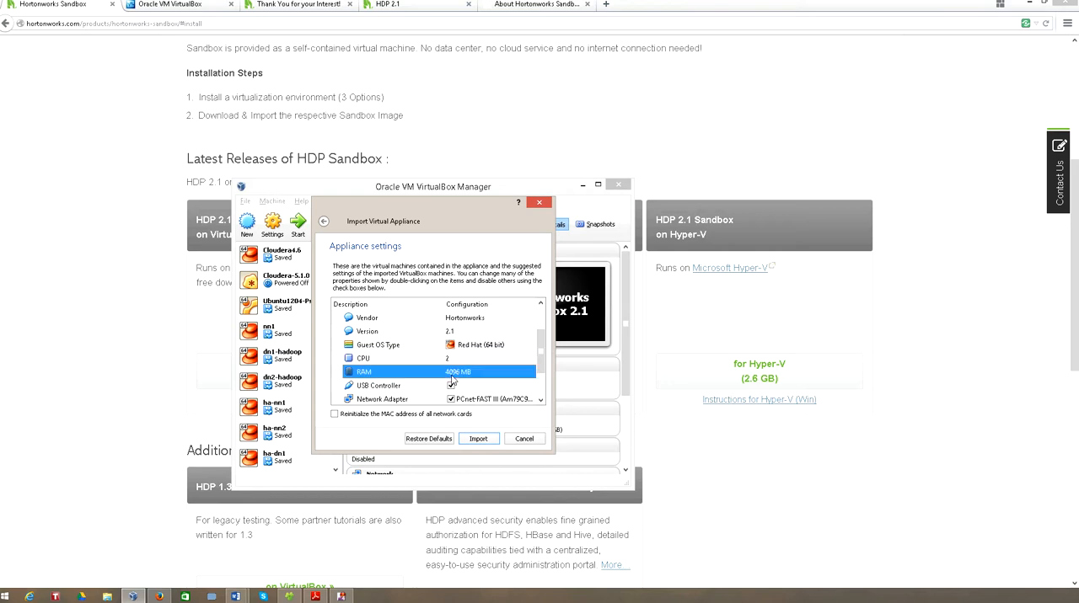
double_click(435, 378)
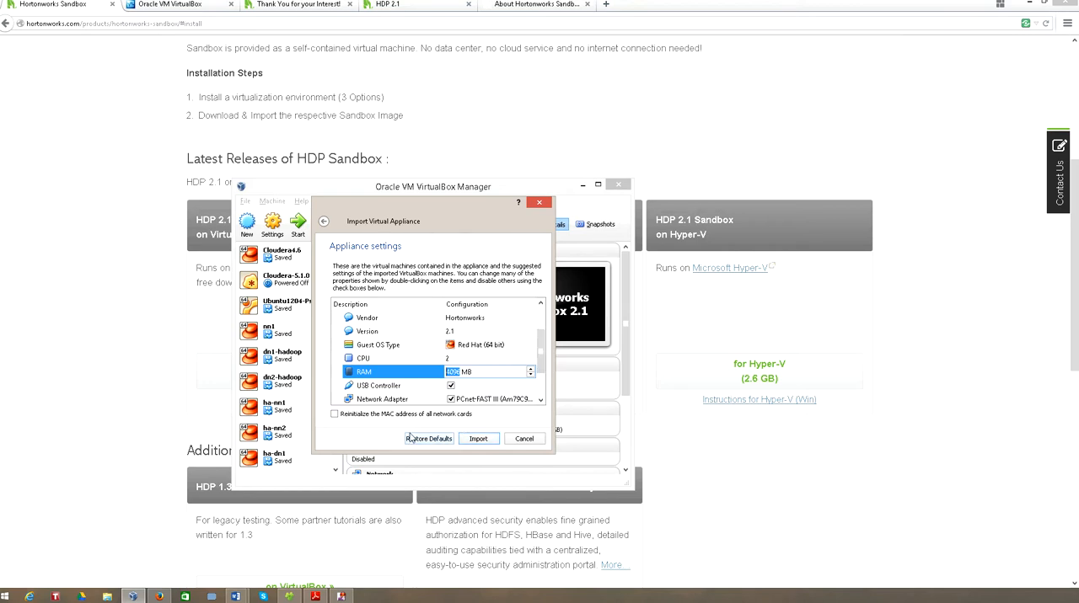
- Check the virtual disk image path and import the appliance with its suggested settings
drag(541, 361, 541, 381)
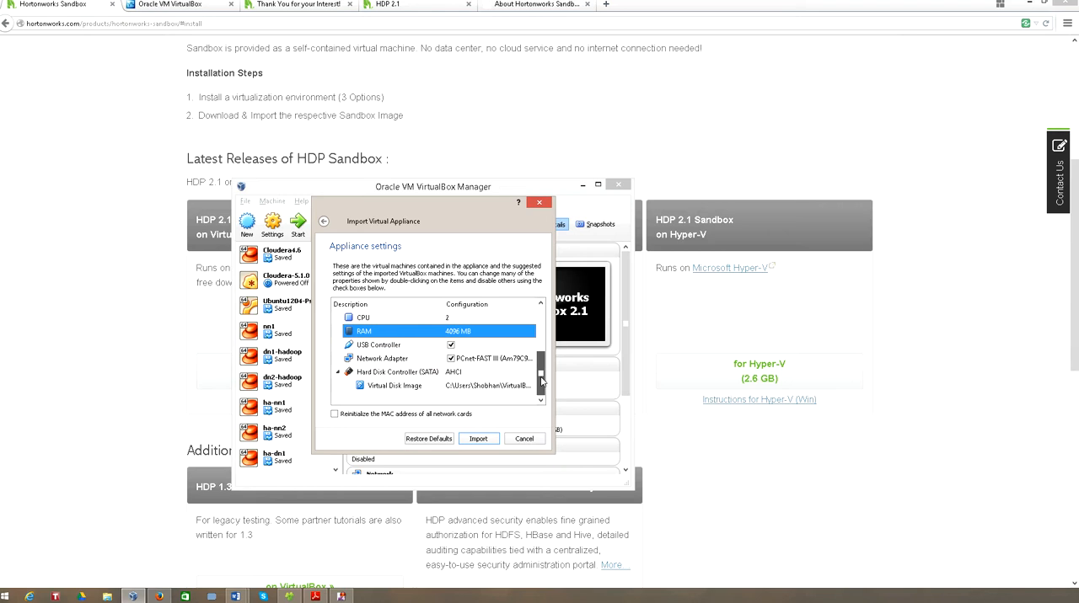
click(495, 387)
click(496, 387)
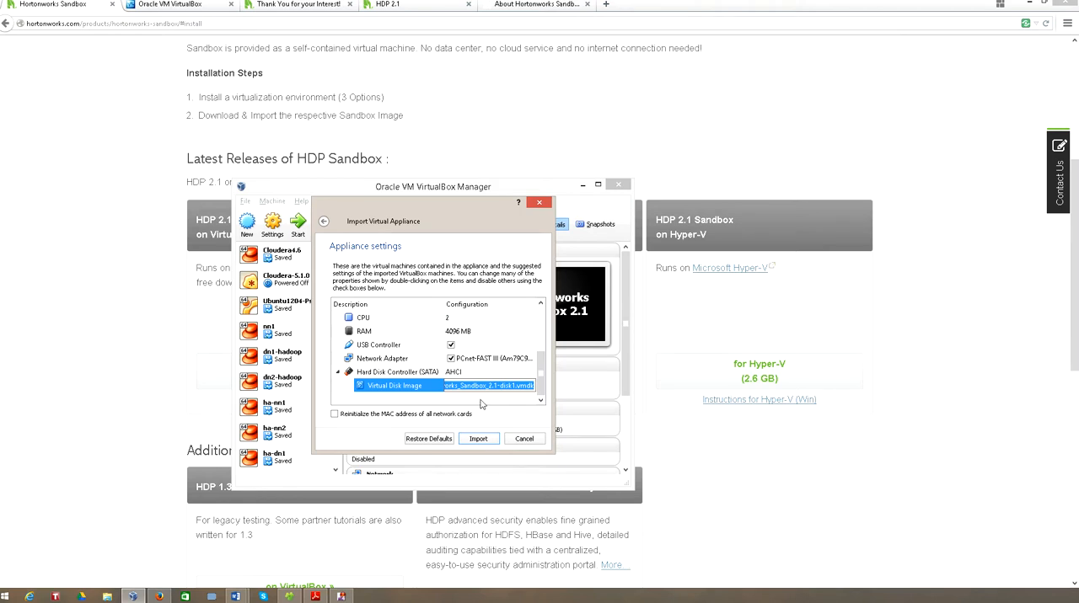
click(489, 444)
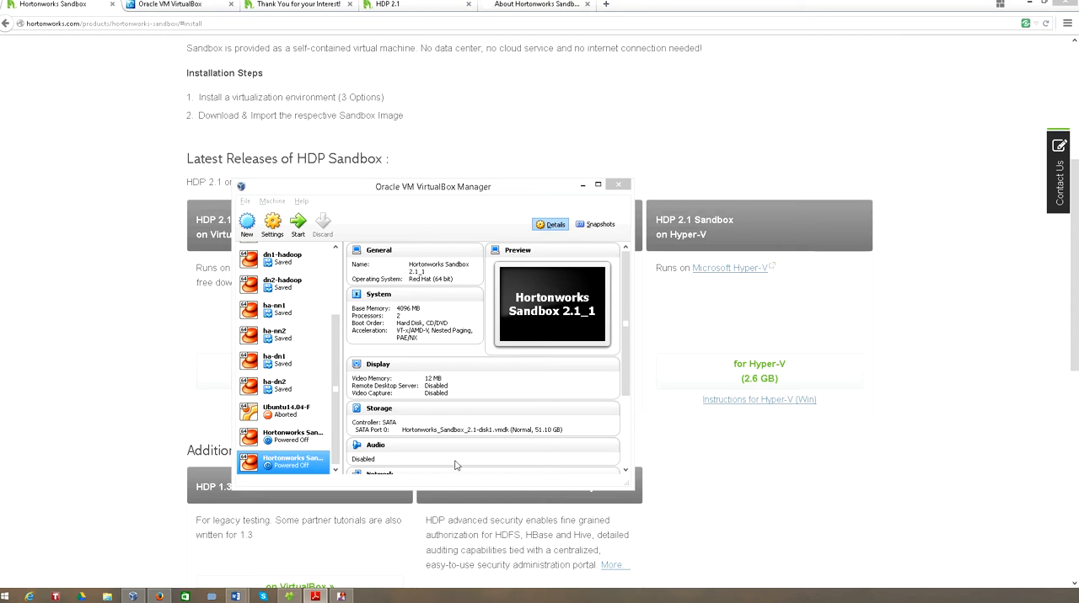
- Enlarge the VirtualBox Manager window to fit the full machine list and open the settings of Hortonworks Sandbox 2.1_1
drag(517, 189, 480, 104)
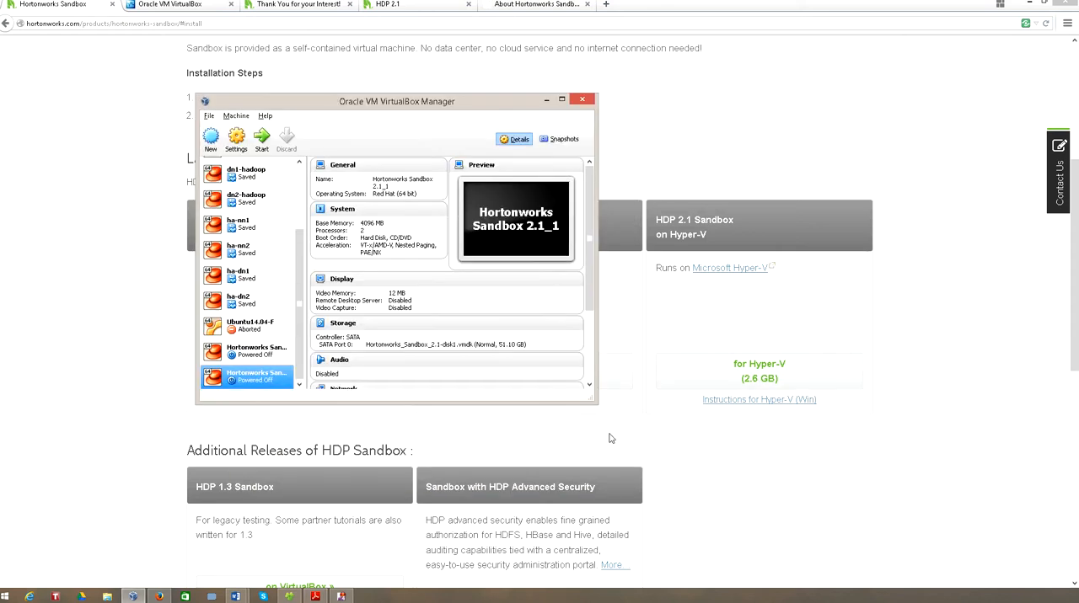
drag(649, 437, 747, 521)
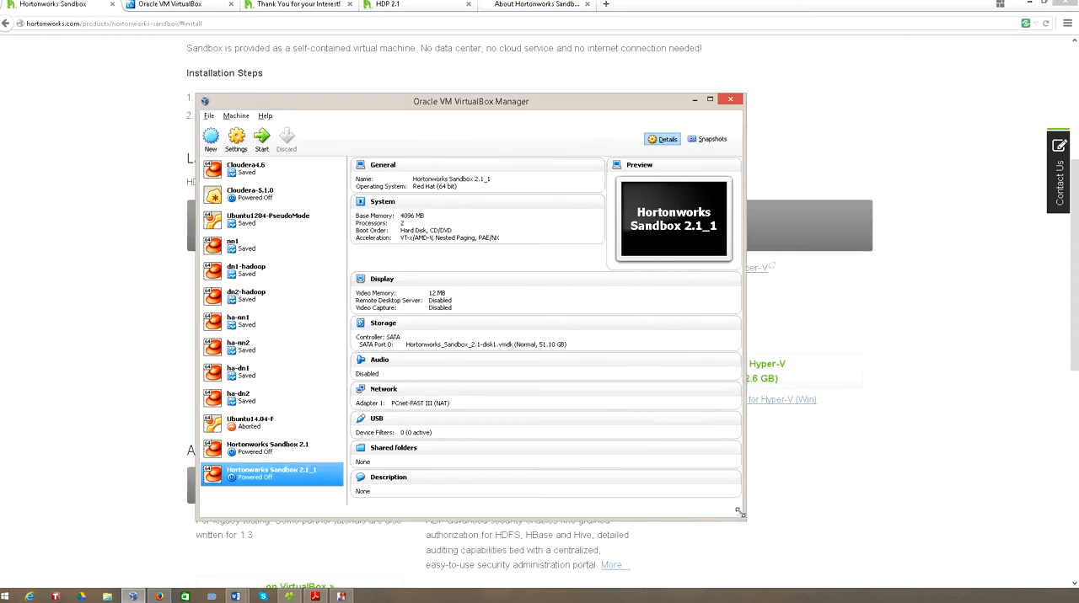
click(240, 141)
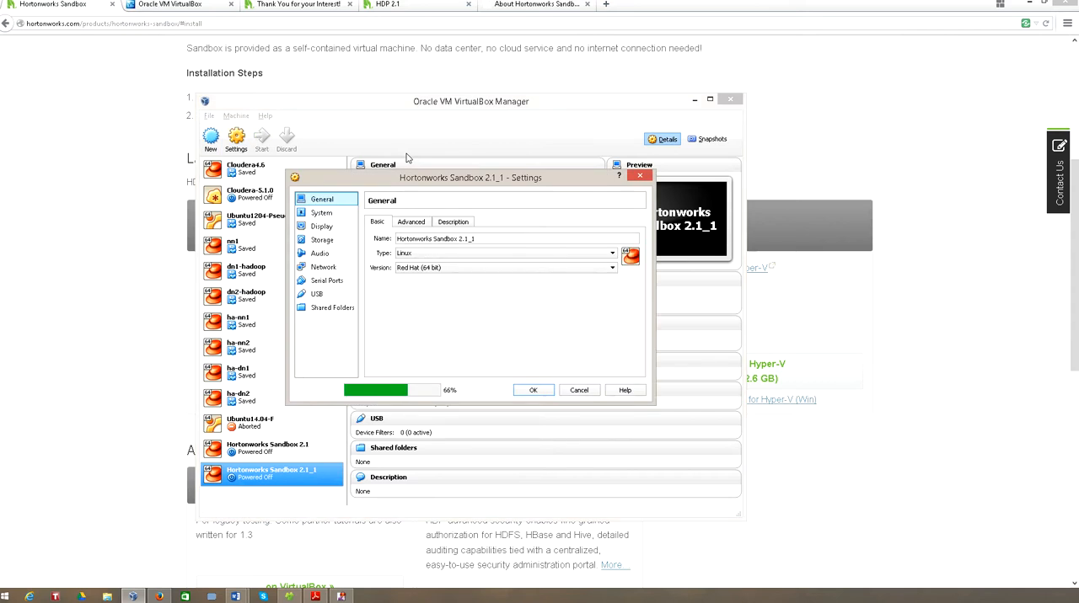
- Review the machine's general settings, including its name, the shared clipboard options and the description
double_click(458, 239)
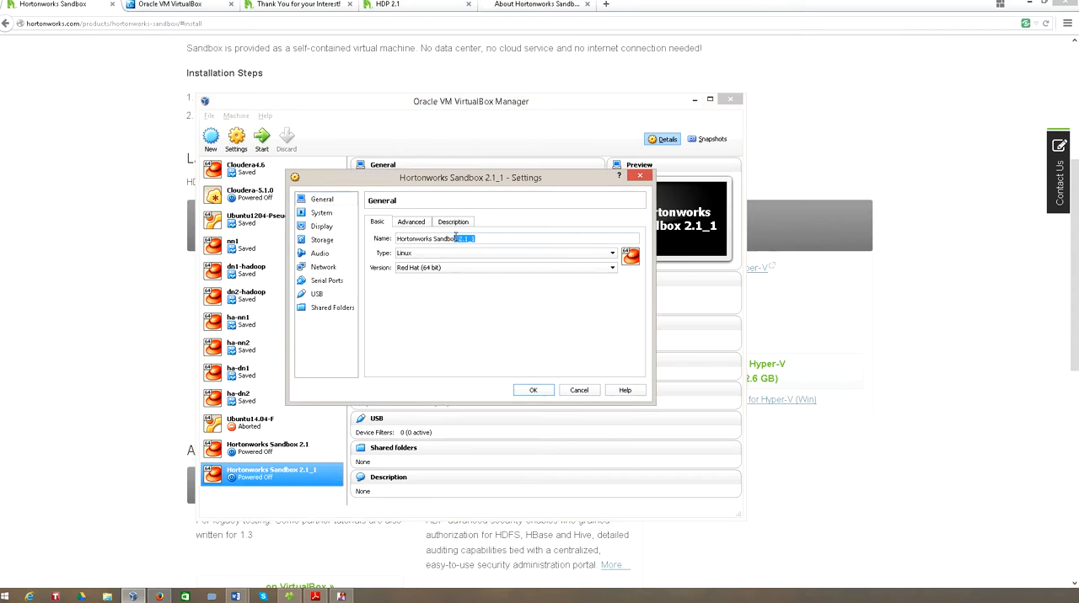
click(410, 221)
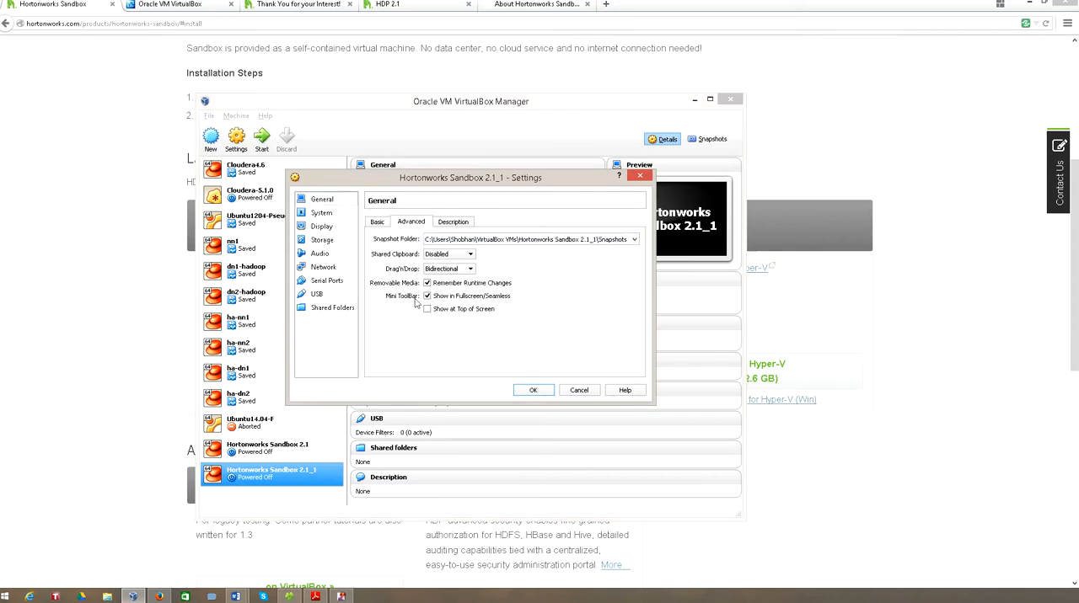
click(472, 255)
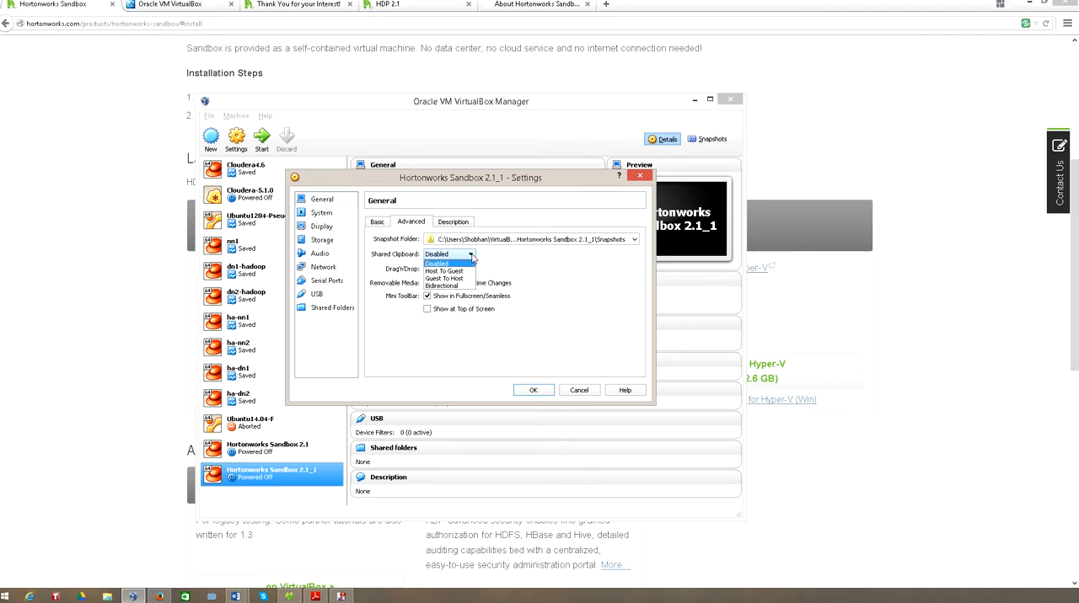
click(544, 288)
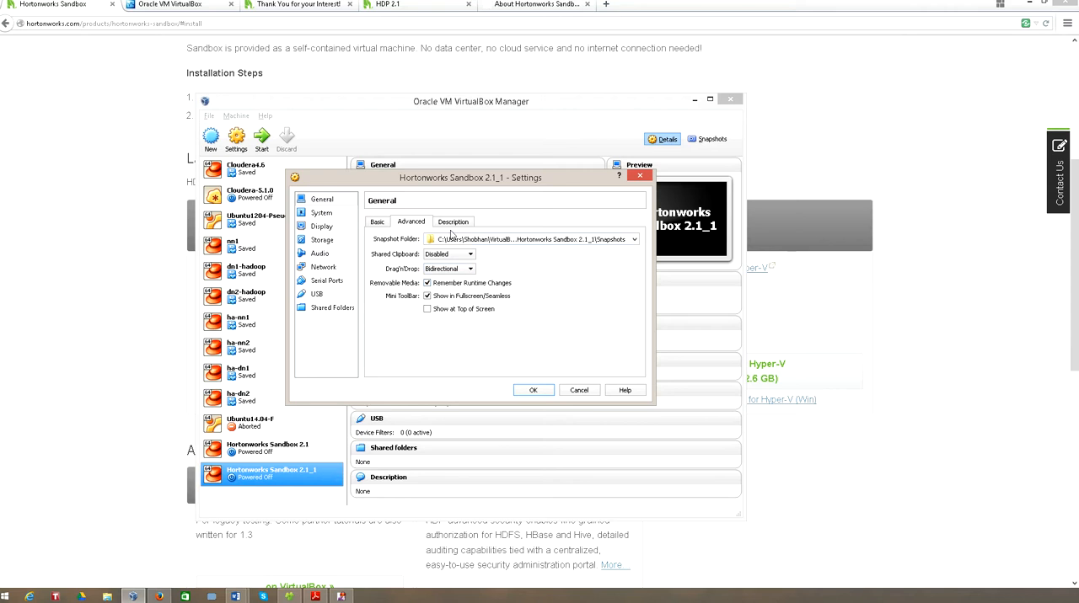
click(452, 222)
- Review the machine's system, display and network settings, then accept and close the settings
click(320, 214)
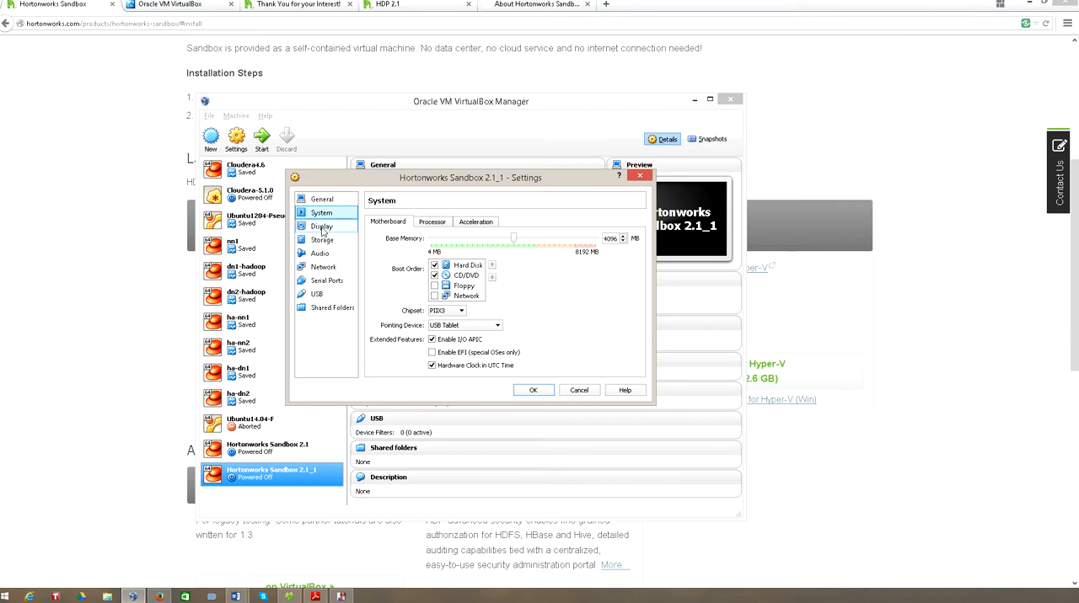
click(430, 223)
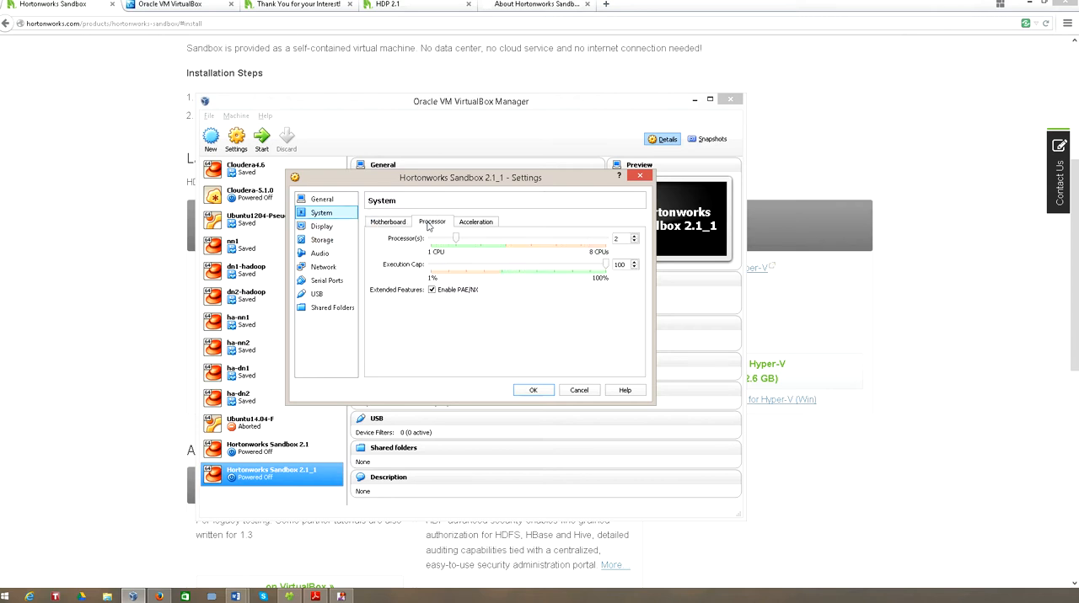
click(475, 223)
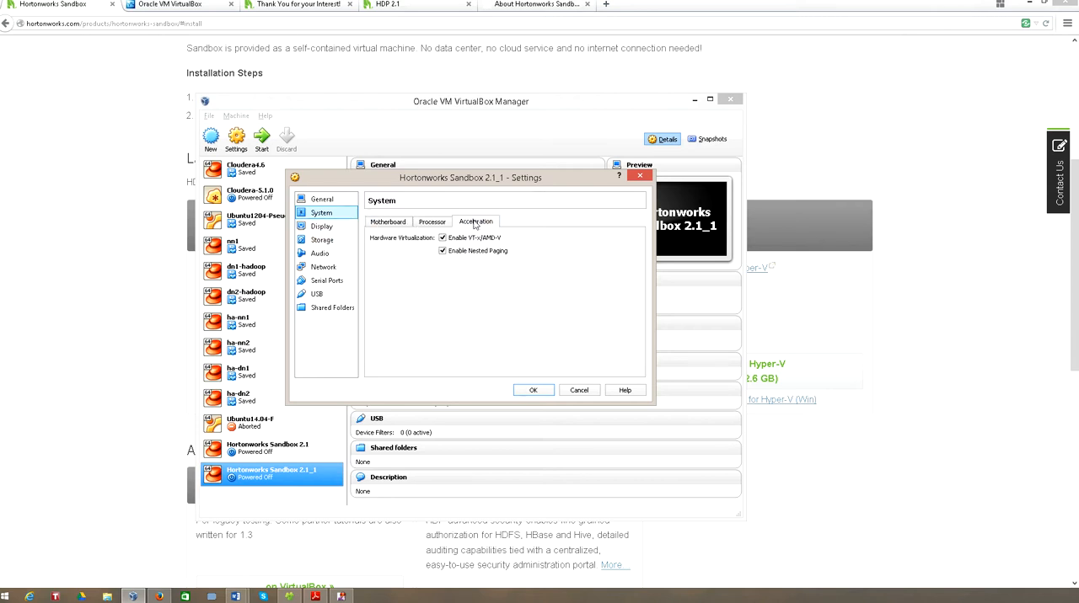
click(328, 228)
click(333, 266)
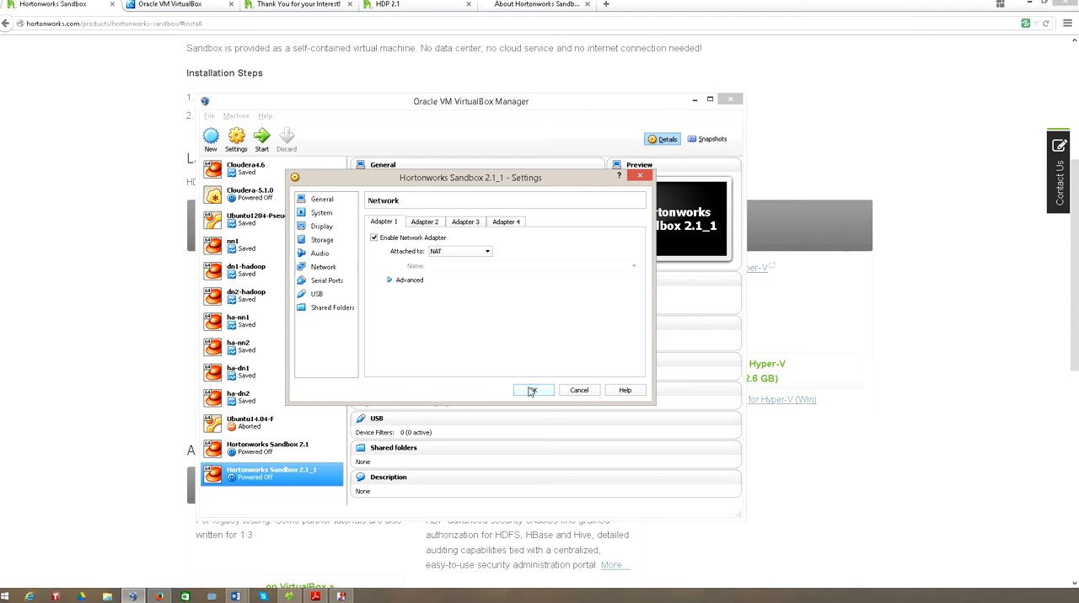
click(532, 391)
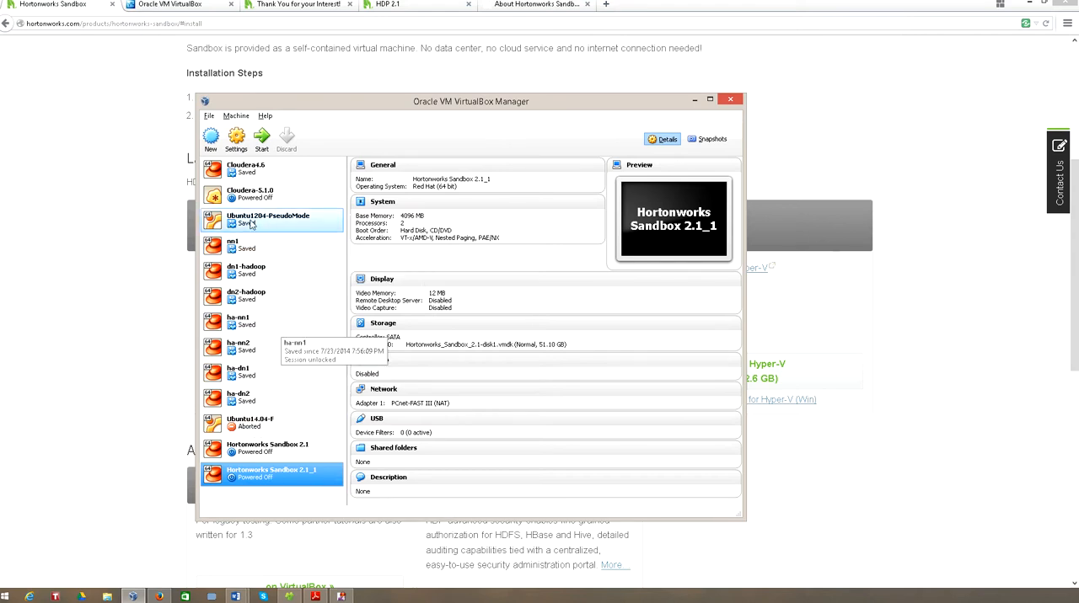
- Start the Hortonworks Sandbox 2.1_1 virtual machine and boot the CentOS entry from its GRUB menu
click(262, 147)
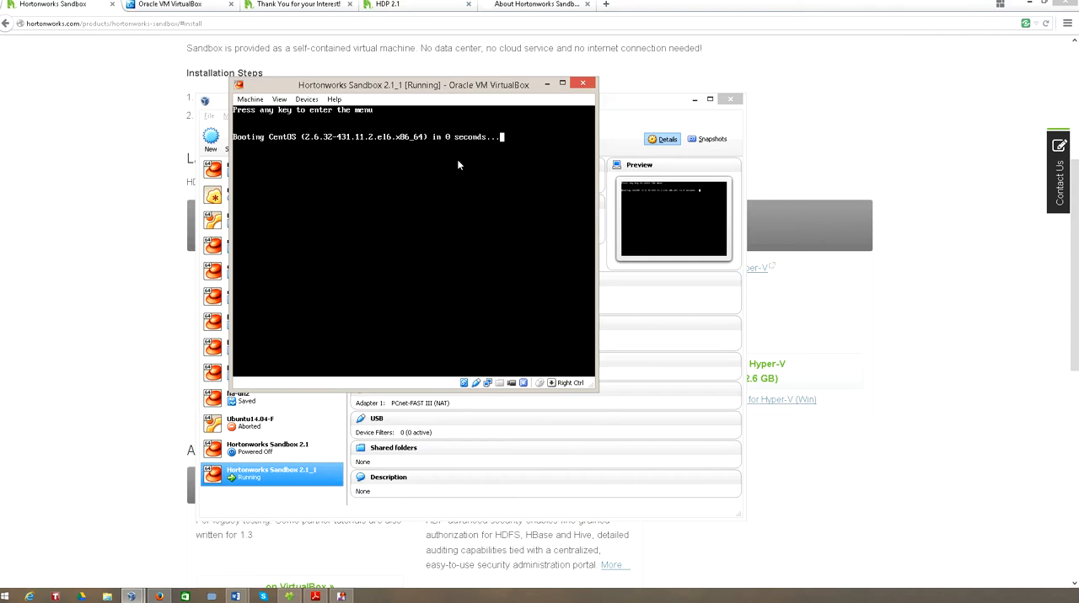
key(Return)
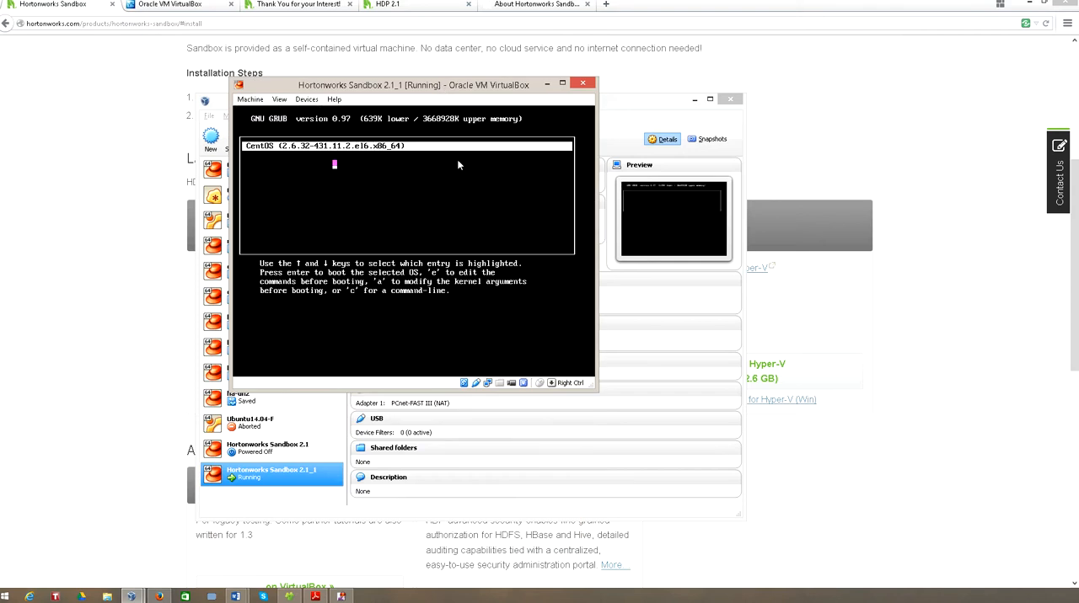
key(Return)
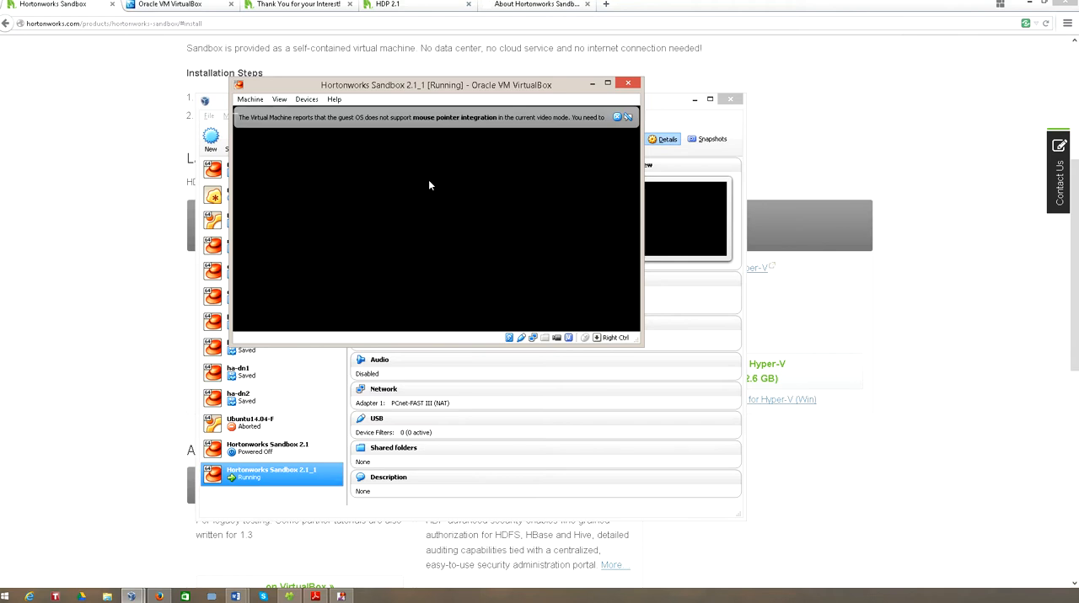
- Dismiss the mouse pointer integration message and enlarge the running virtual machine's window
click(618, 117)
drag(533, 91, 534, 83)
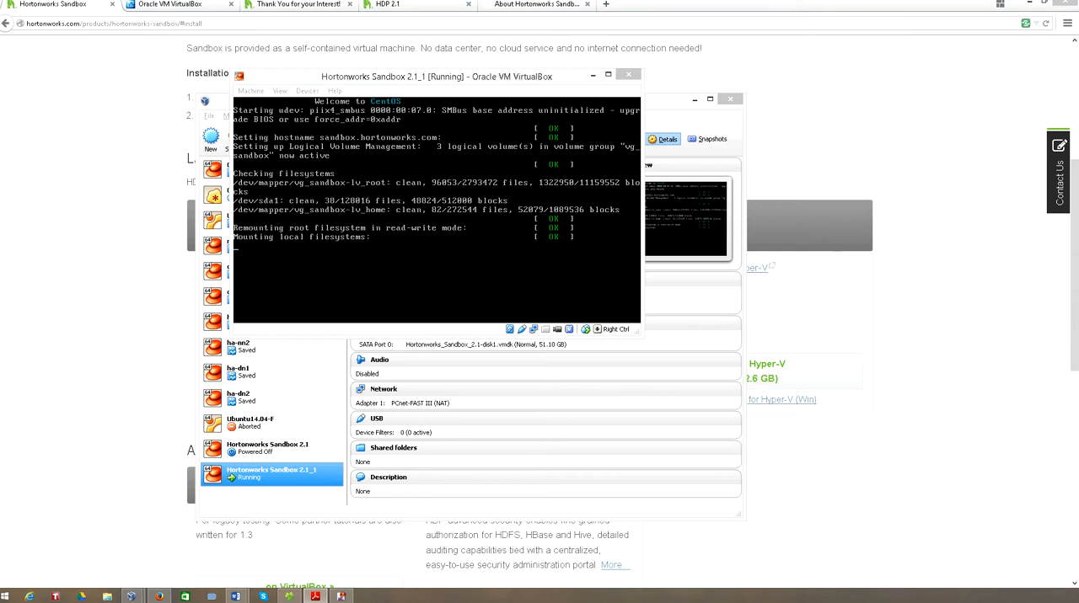
click(401, 84)
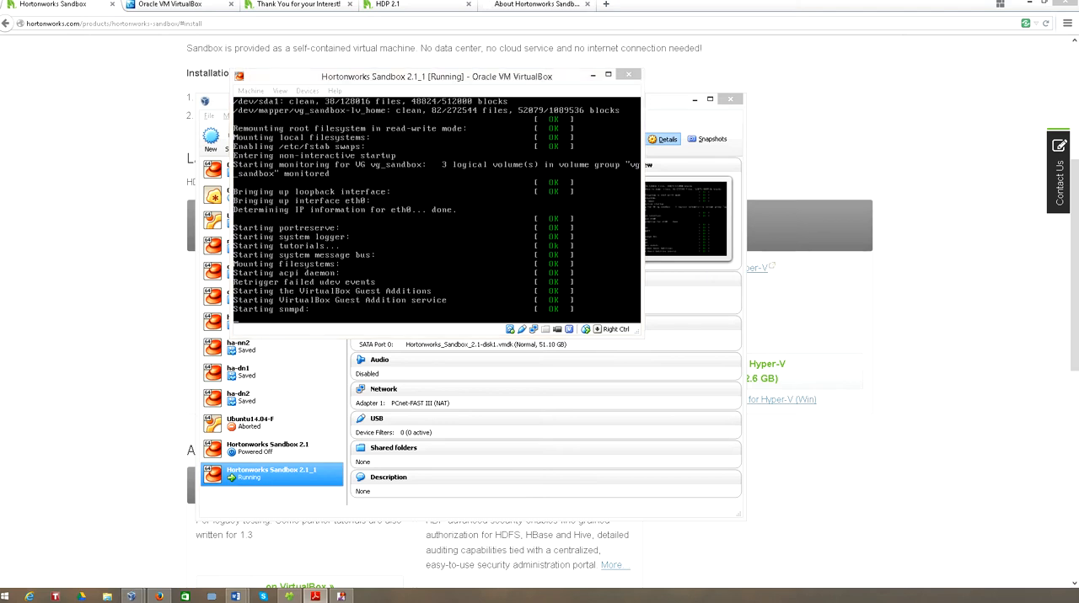
click(358, 79)
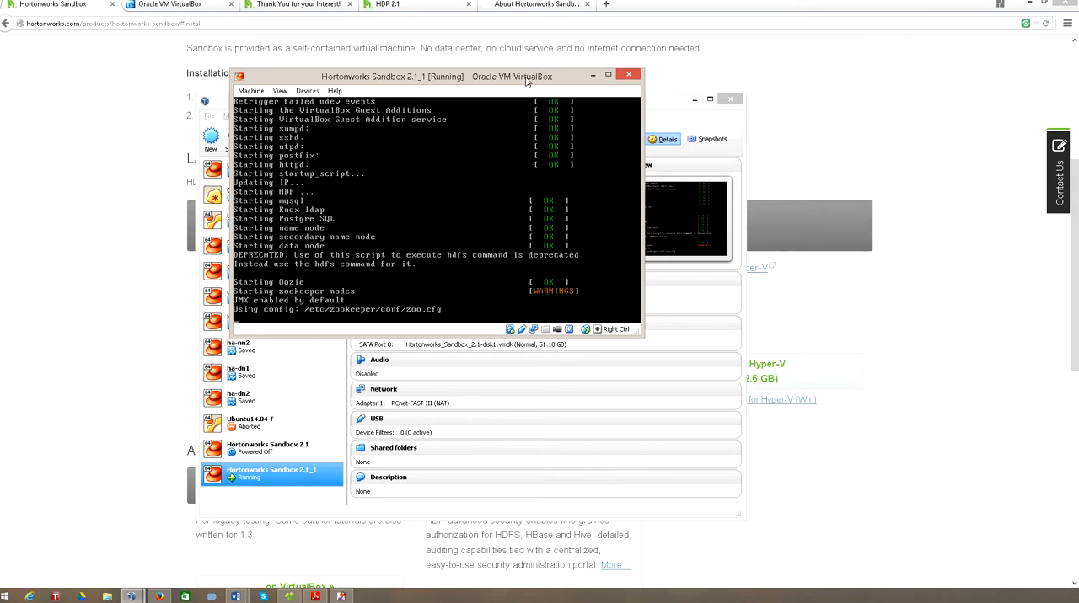
drag(642, 334, 737, 451)
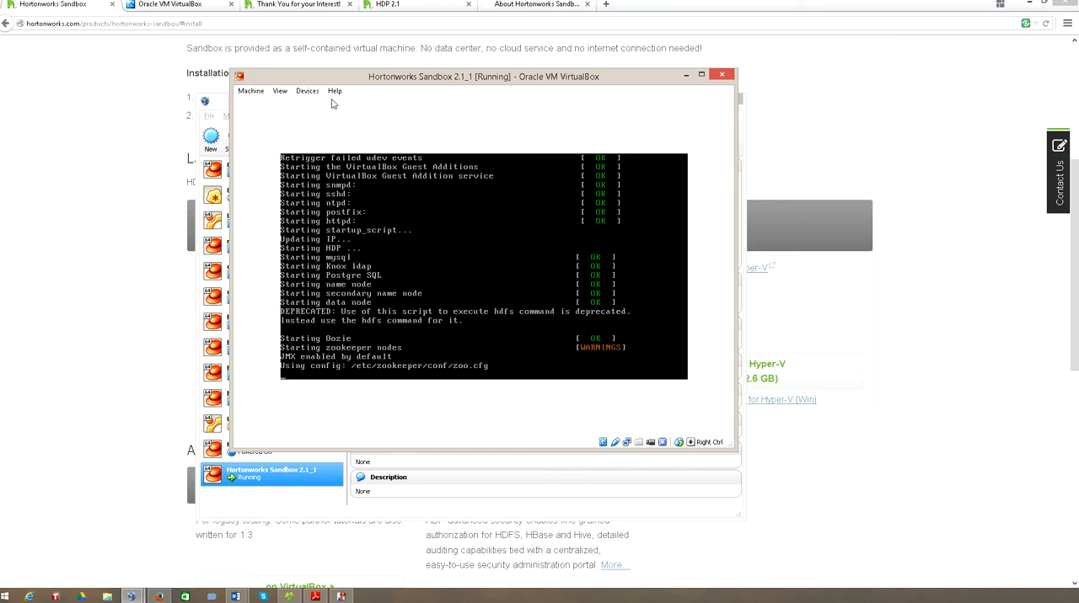
- Switch the running sandbox's display to scaled mode and confirm the change
click(307, 91)
click(280, 91)
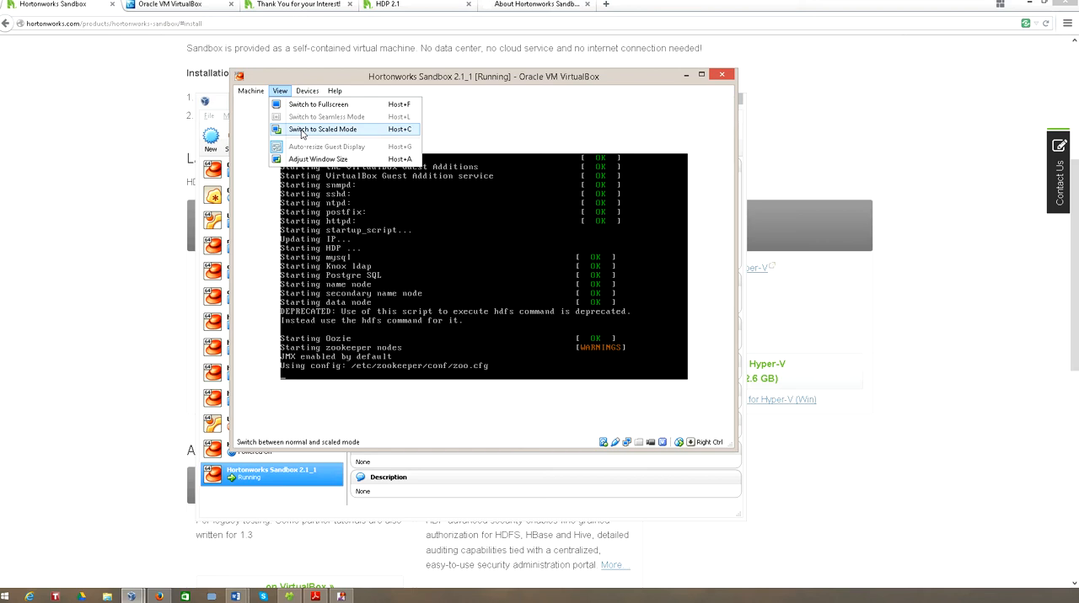
click(302, 130)
click(460, 315)
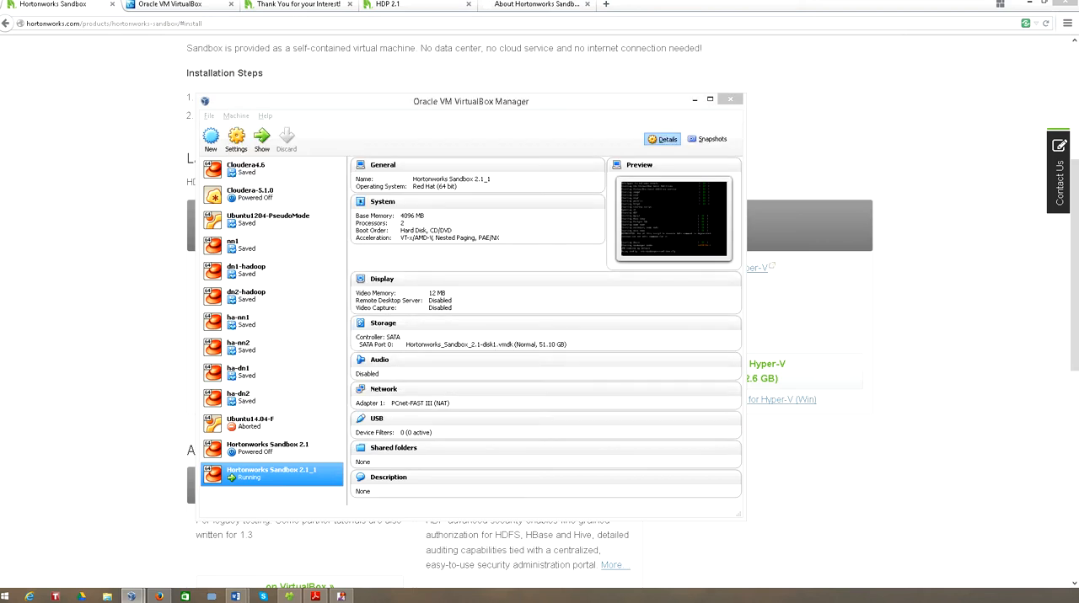
- Move and enlarge the running sandbox virtual machine's window, keeping it in front while the services start
drag(0, 142, 431, 152)
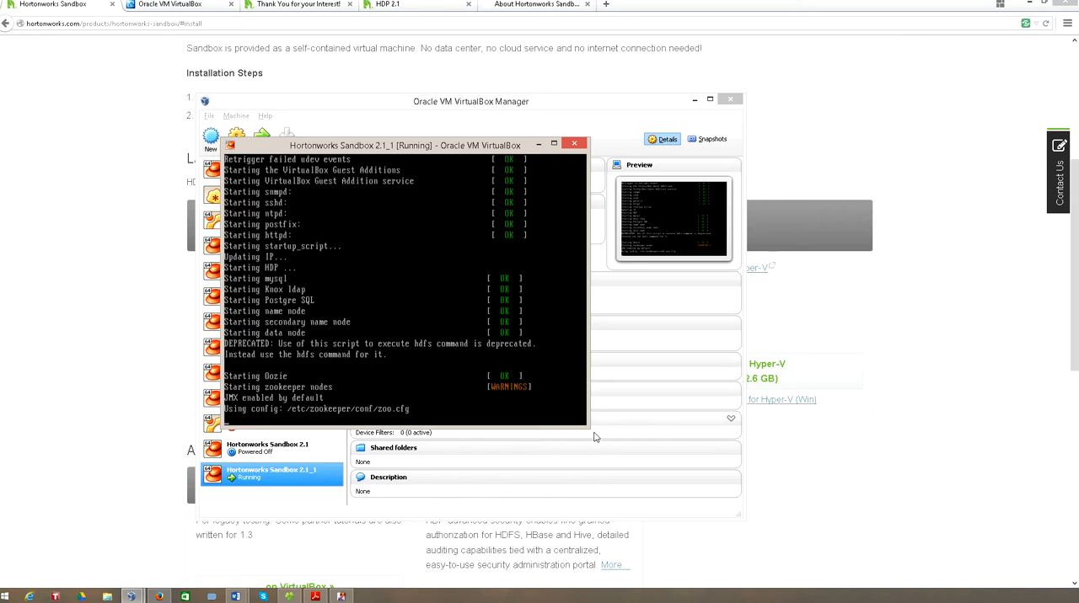
drag(588, 428, 798, 457)
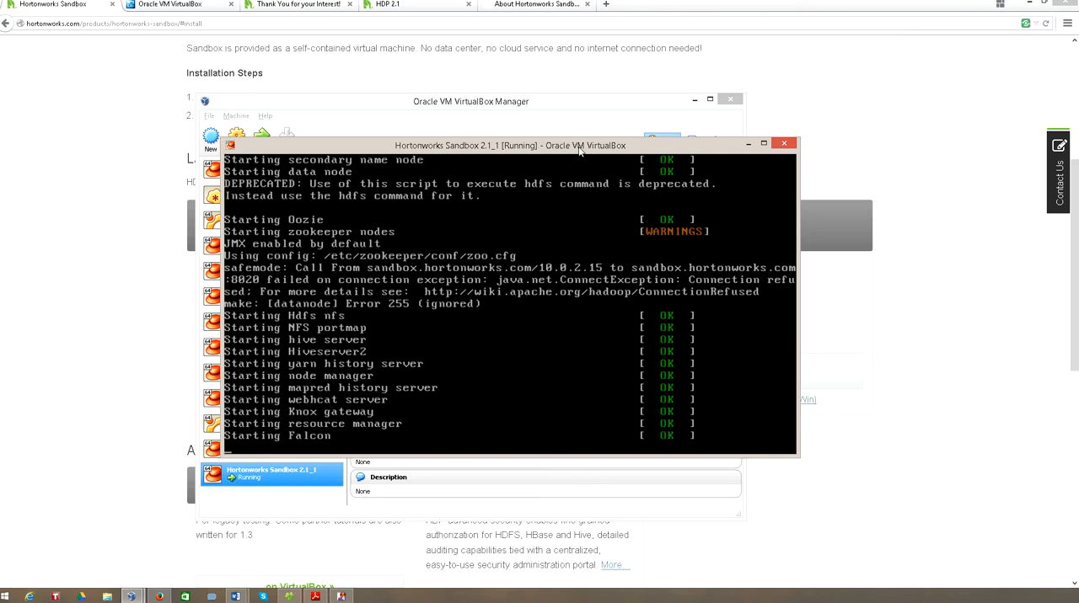
click(315, 597)
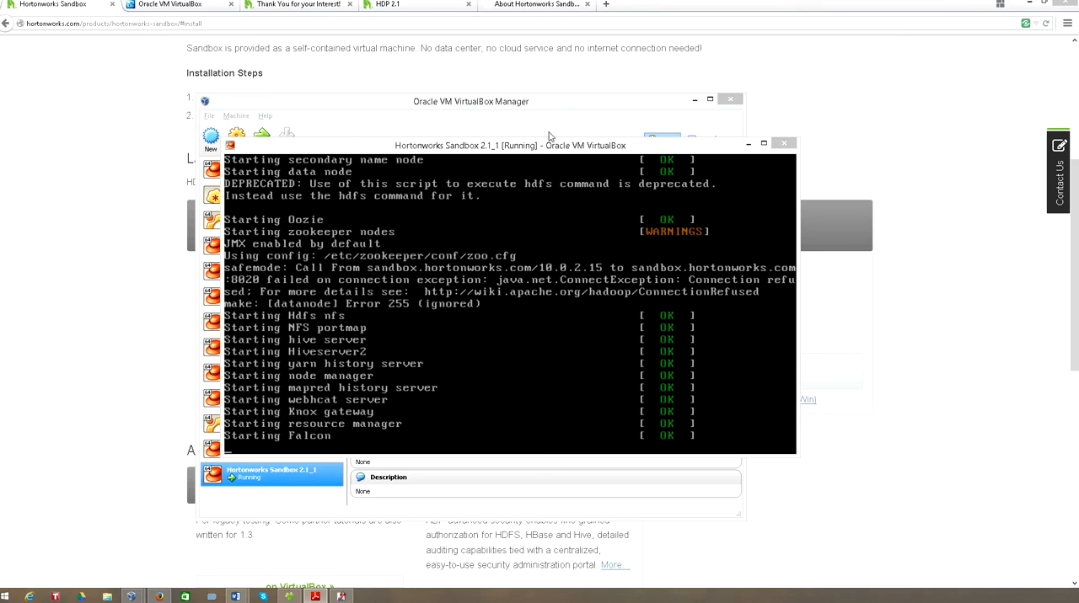
click(543, 149)
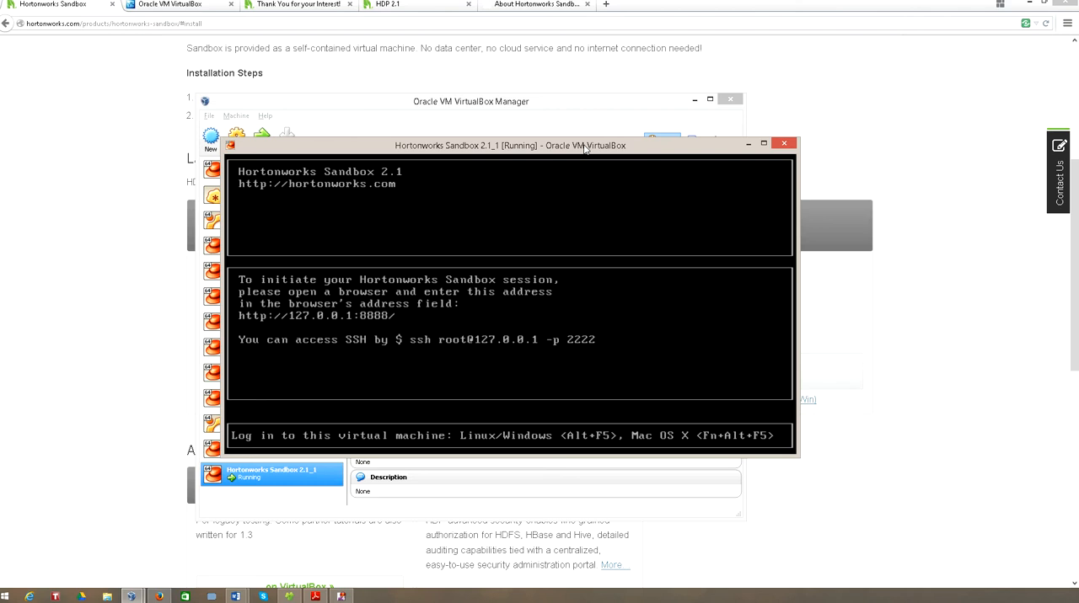
- Switch to the browser and bring up the HDP 2.1 Sandbox welcome page at 127.0.0.1:8888, selecting its address
click(865, 76)
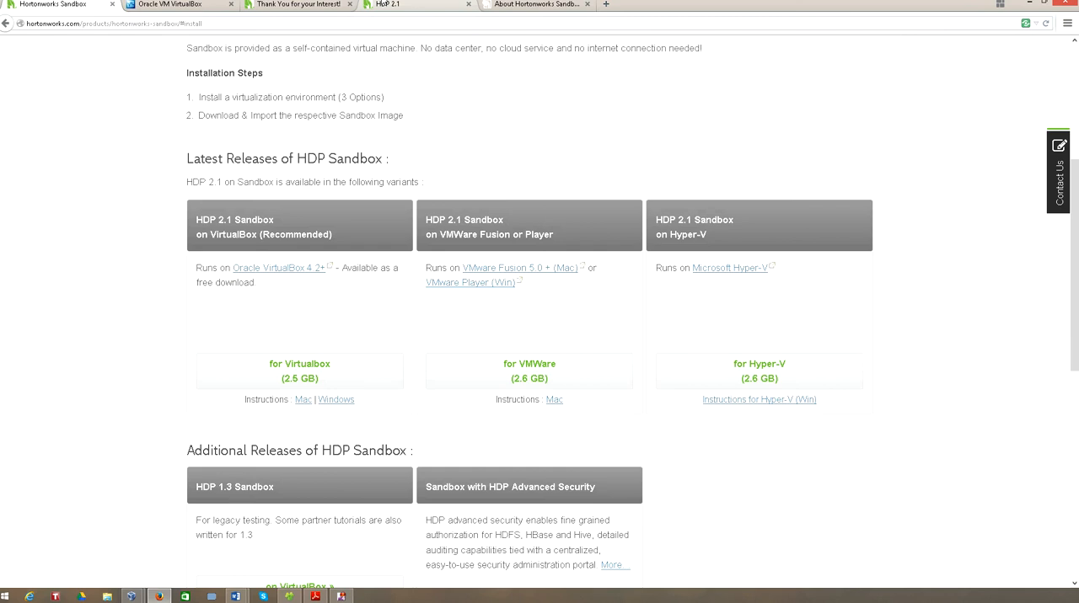
click(388, 5)
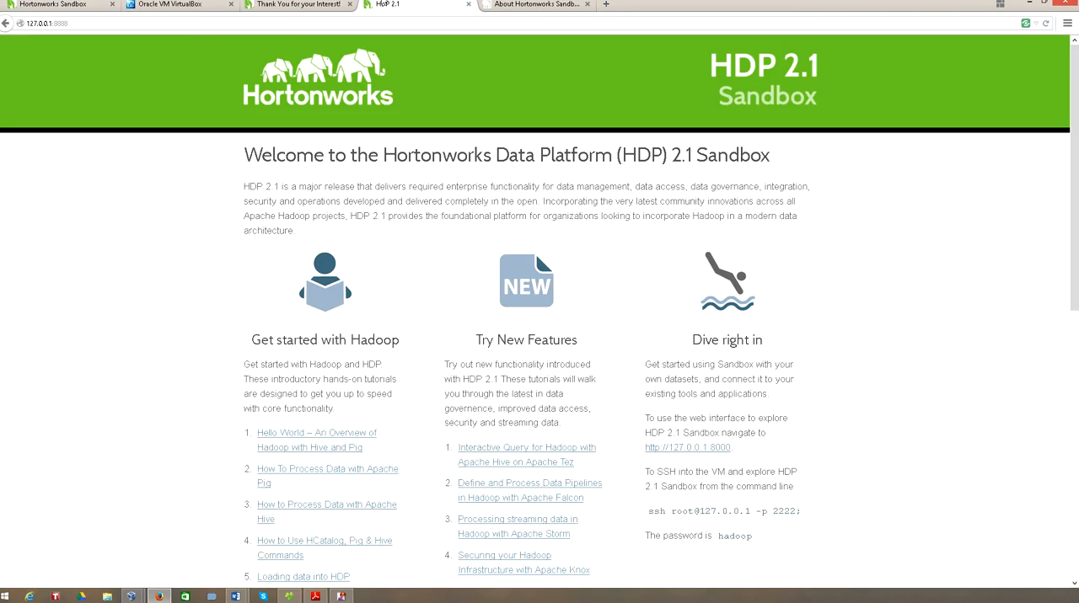
click(272, 4)
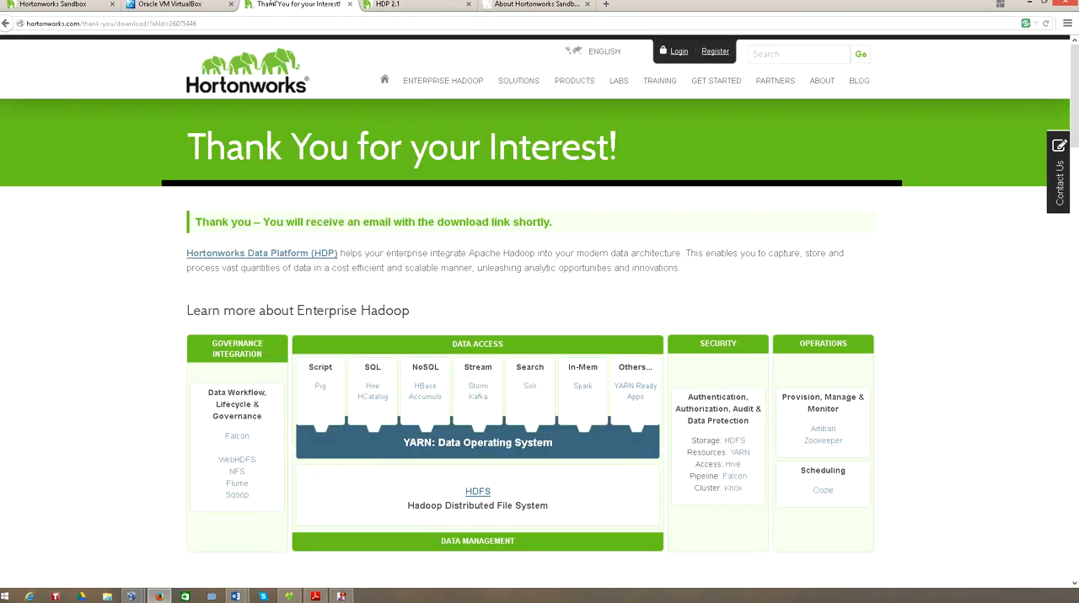
click(422, 5)
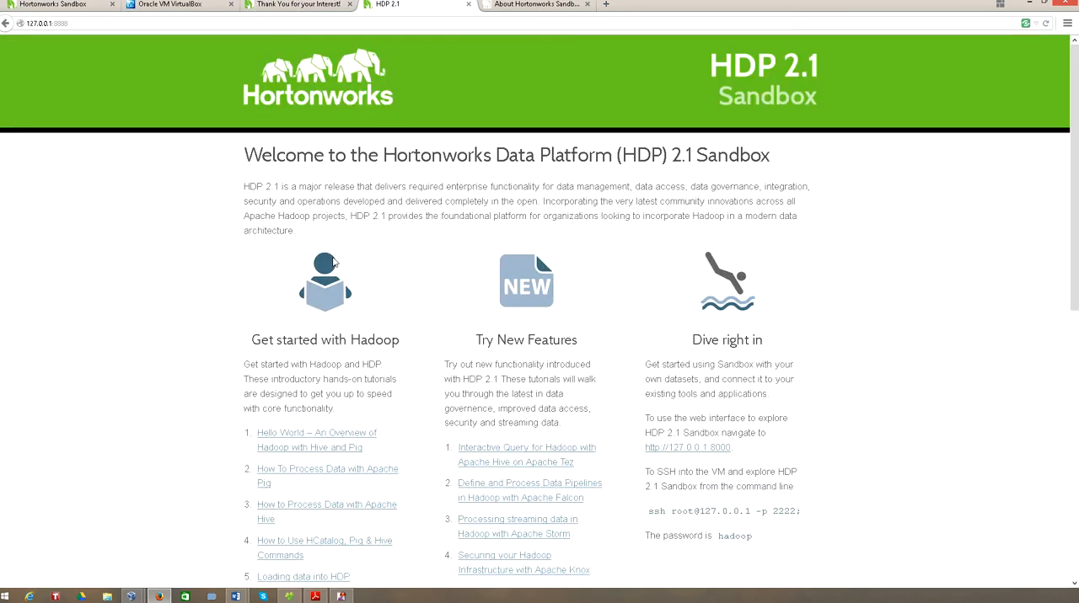
click(209, 23)
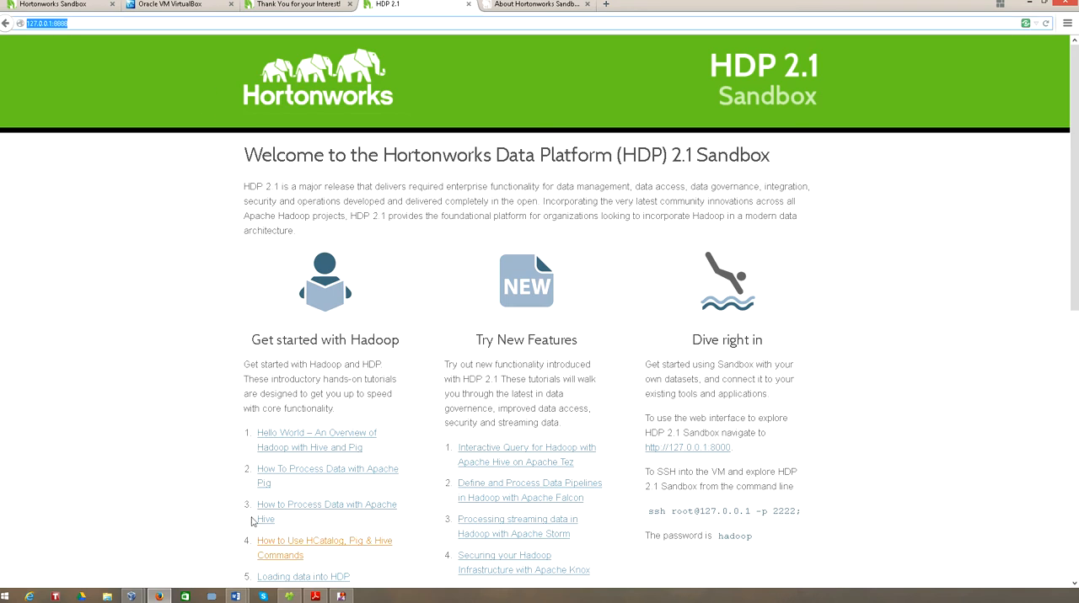
- Check the session address shown in the running sandbox's VirtualBox console, and return to the browser's welcome page
click(131, 597)
click(197, 548)
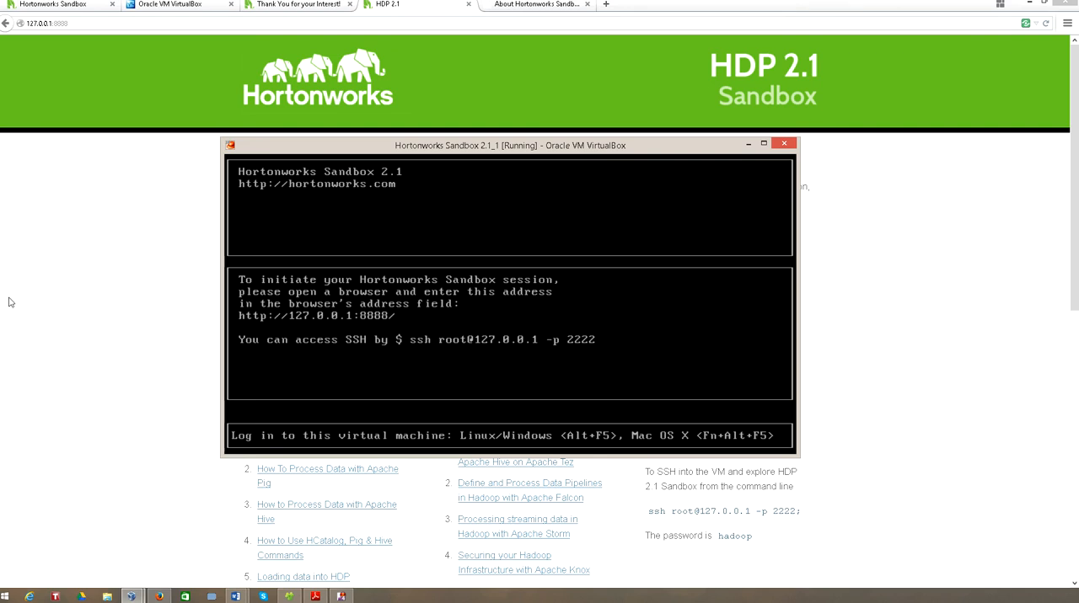
click(70, 279)
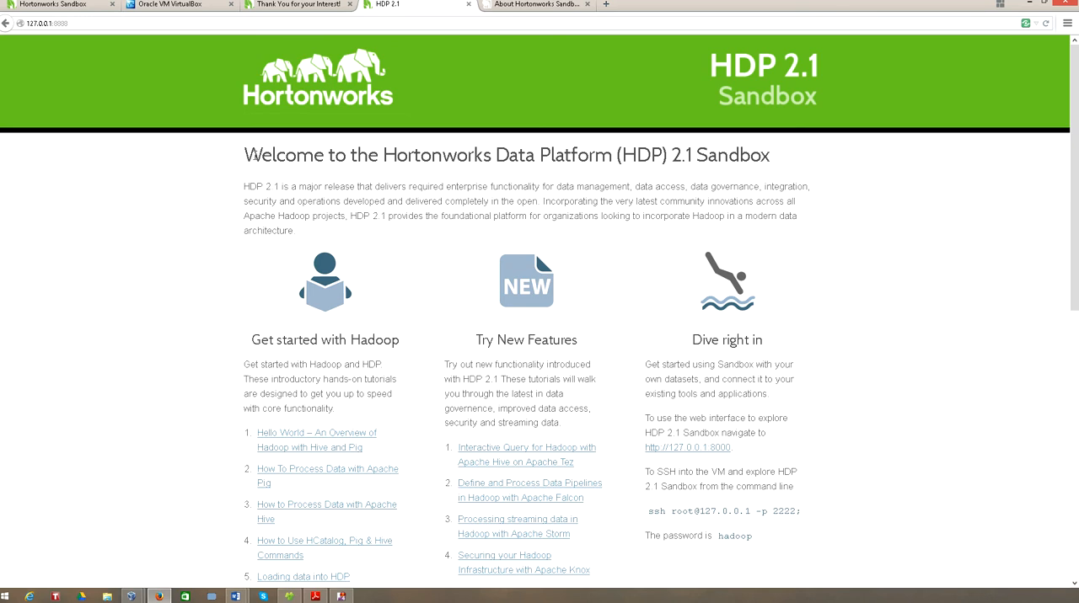
- Read the welcome page's introduction and its "Get started with Hadoop" section
drag(253, 155, 879, 262)
click(881, 265)
scroll(868, 309, down, 1)
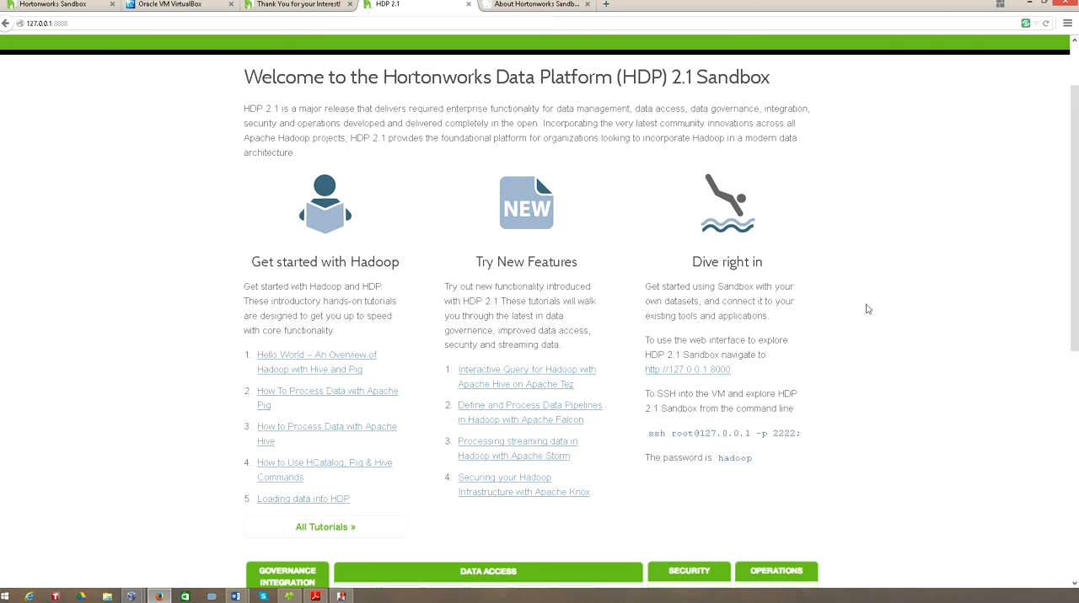
drag(253, 257, 414, 272)
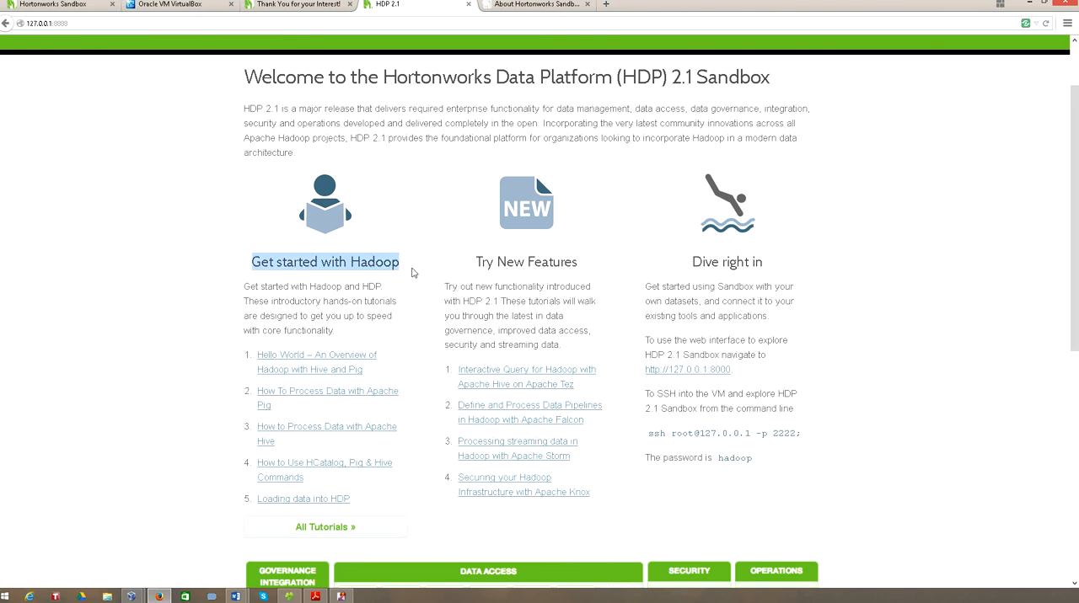
click(413, 272)
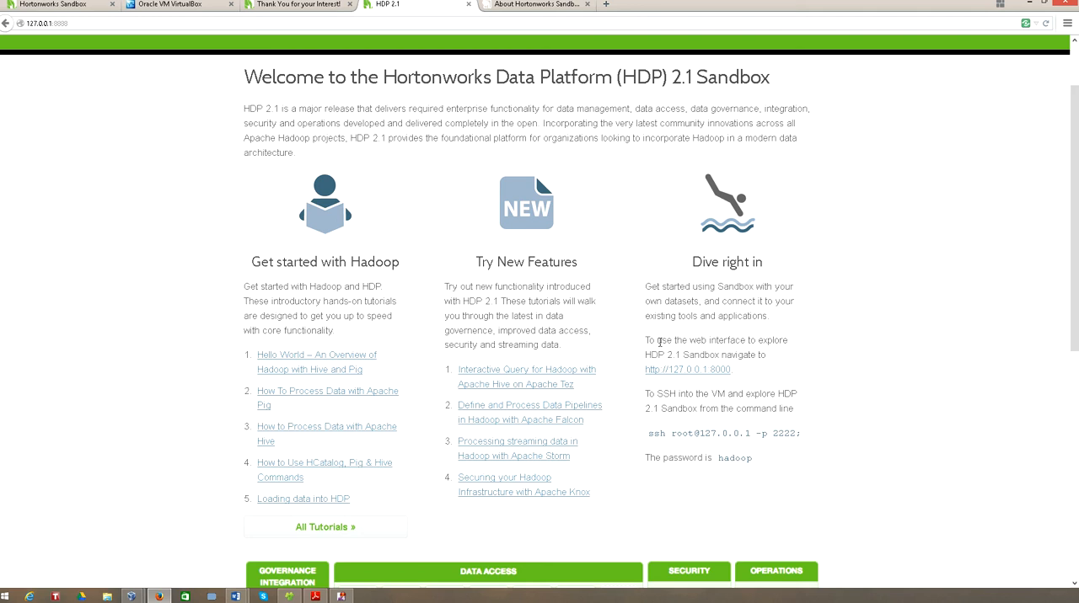
drag(657, 340, 816, 342)
click(815, 342)
right_click(691, 373)
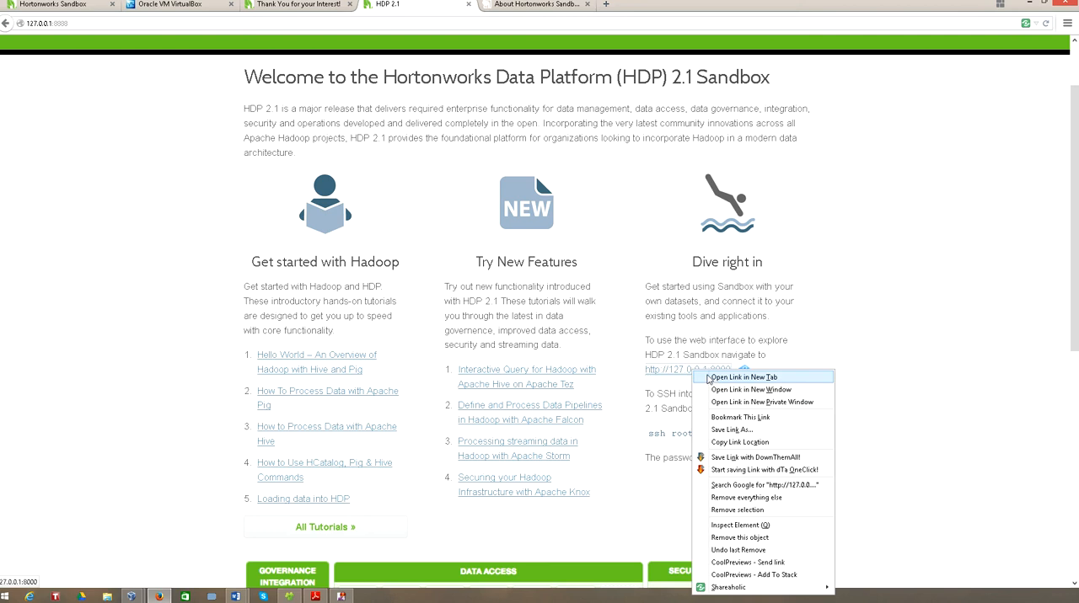
click(715, 380)
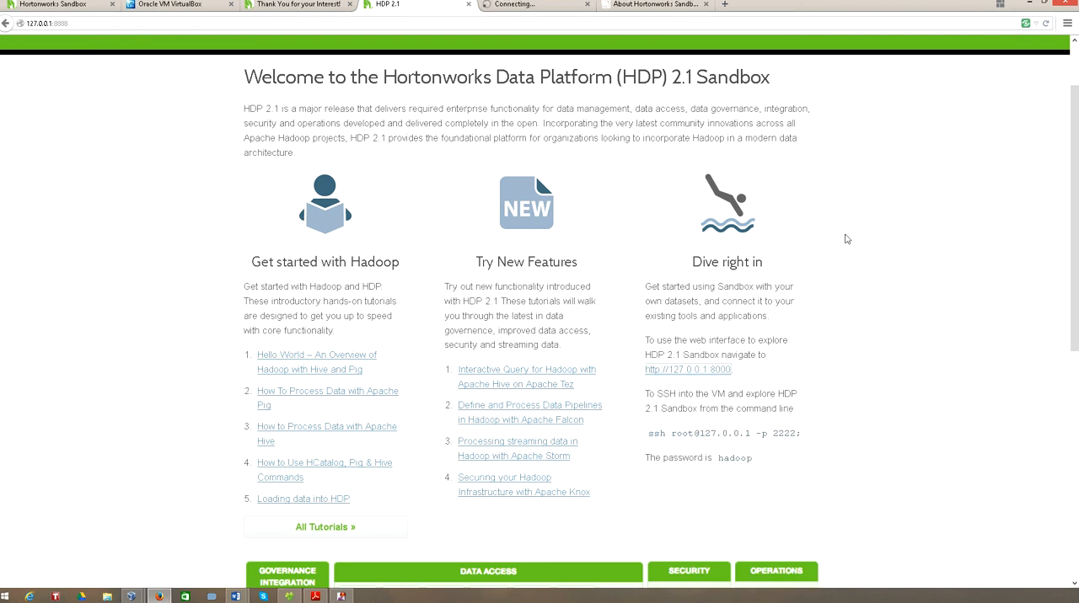
- Review the welcome page's platform diagram and SSH login details, and switch to the newly opened web interface page
scroll(847, 236, down, 3)
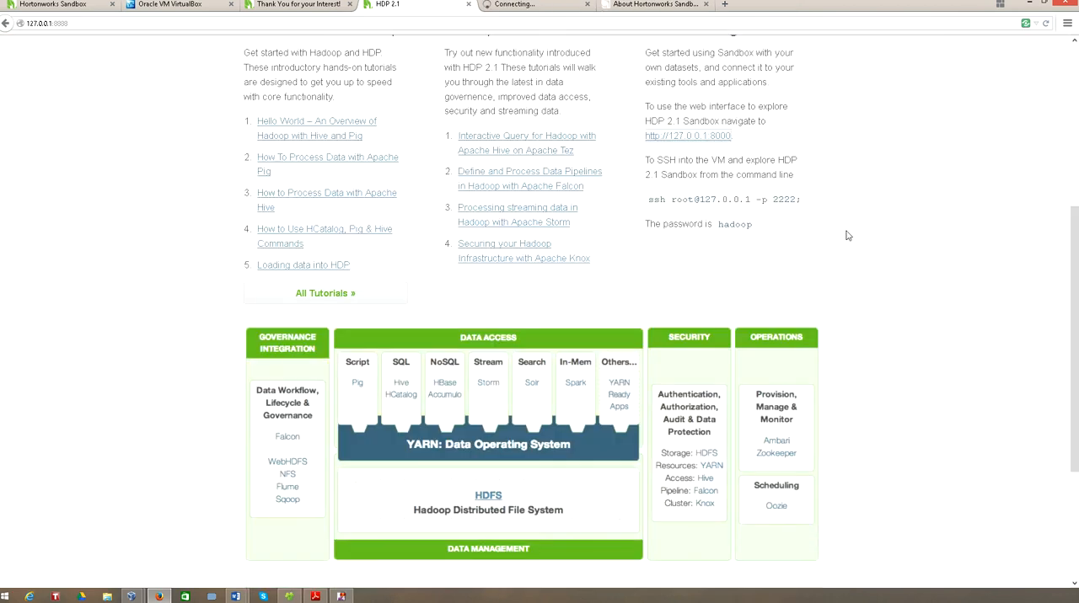
scroll(846, 234, up, 2)
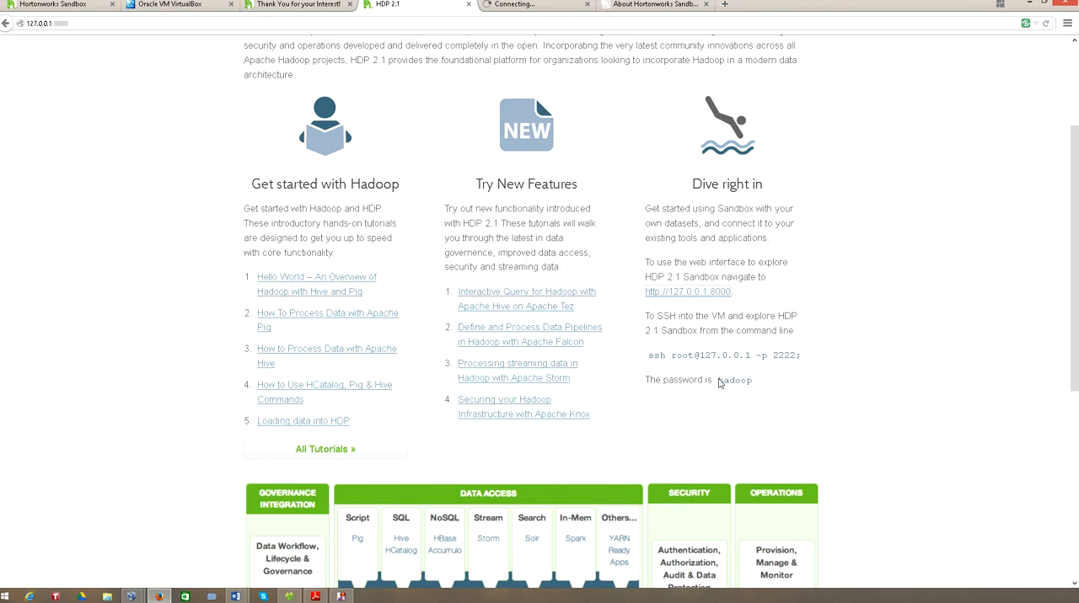
drag(719, 382, 758, 384)
click(782, 391)
click(514, 5)
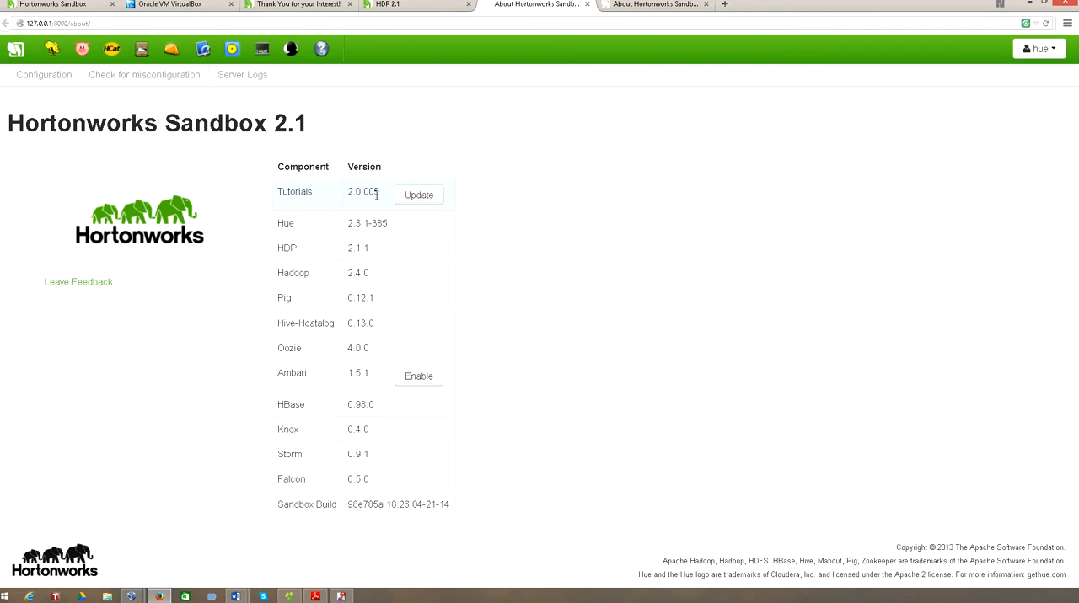
- Check for updates to the sandbox tutorials and review the list of component versions
click(426, 200)
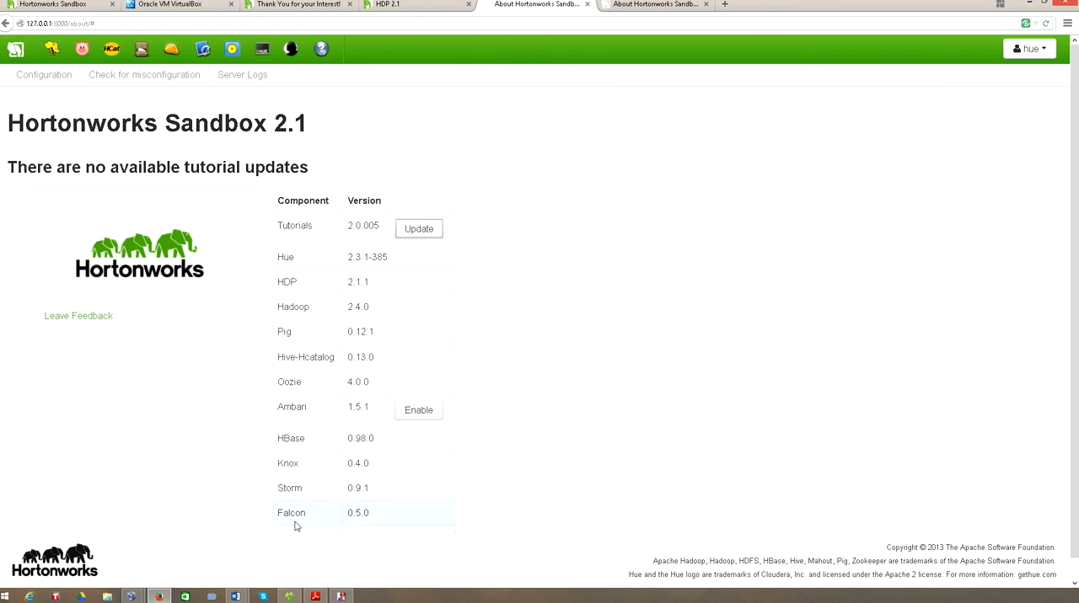
scroll(1076, 459, down, 1)
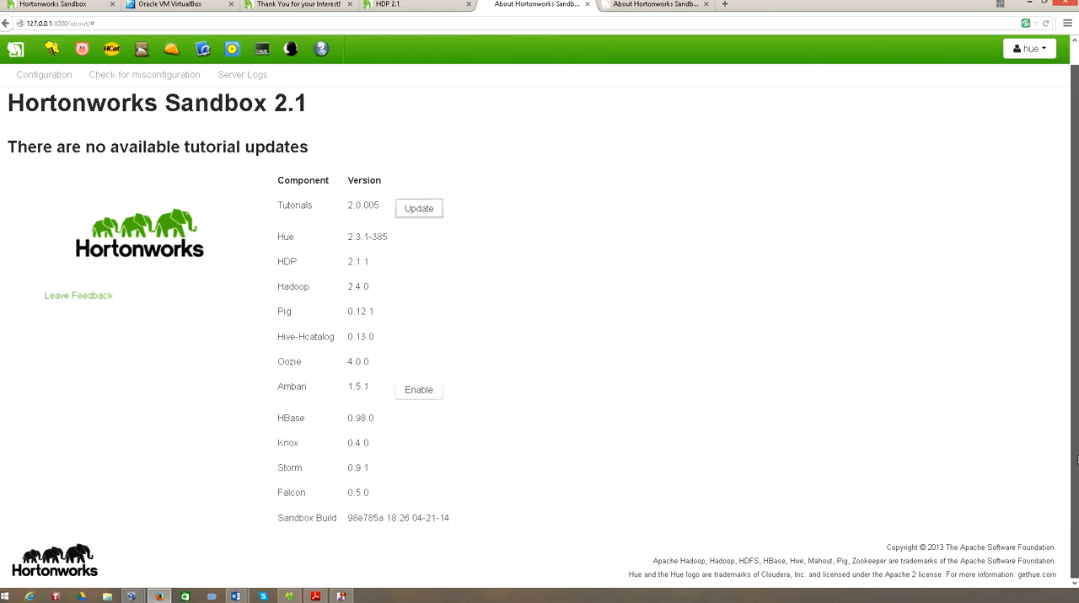
scroll(628, 354, up, 1)
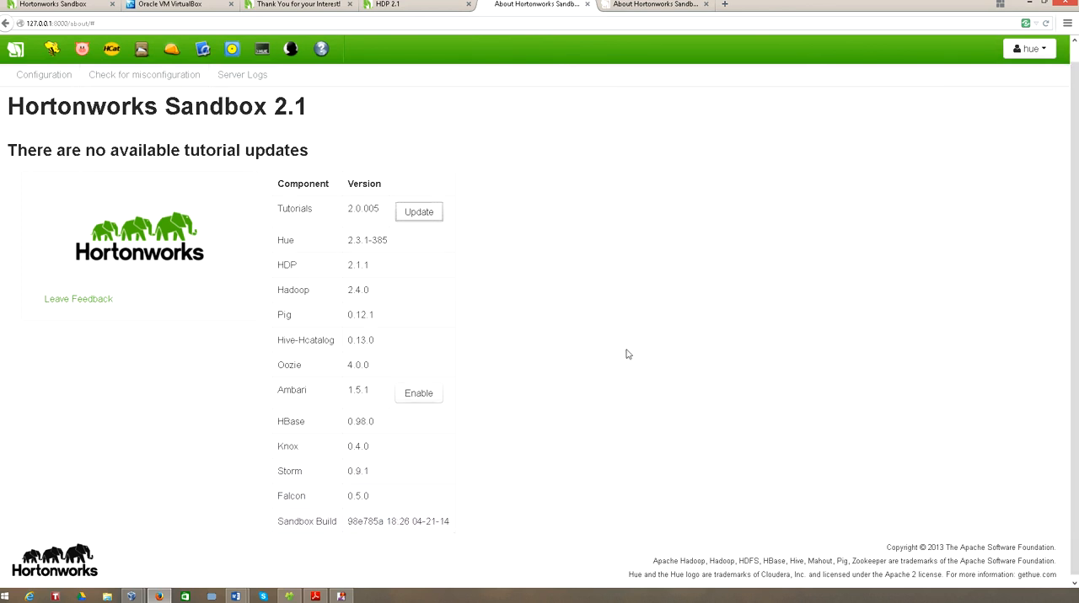
scroll(628, 354, up, 1)
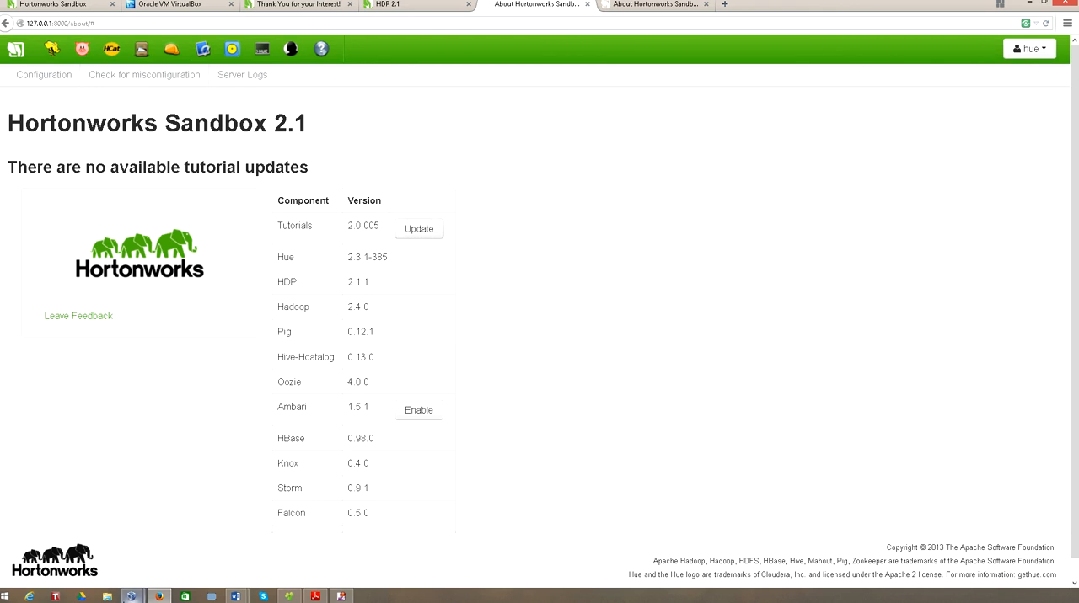
- Switch to the sandbox's VirtualBox console, bring up its login prompt and log in as root with the account password
mouse_move(131, 597)
click(186, 547)
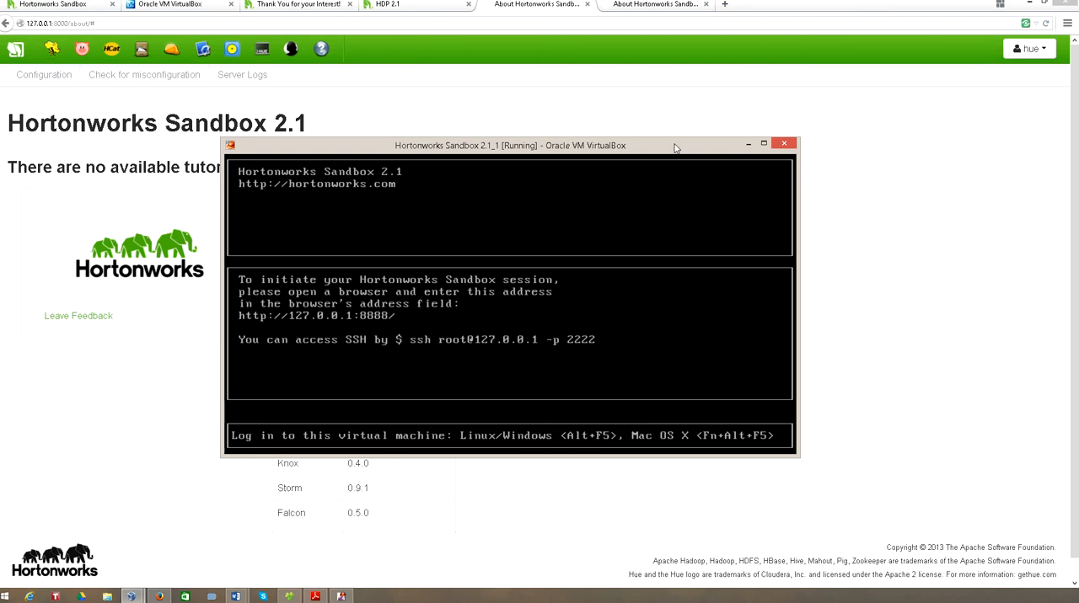
key(alt+F5)
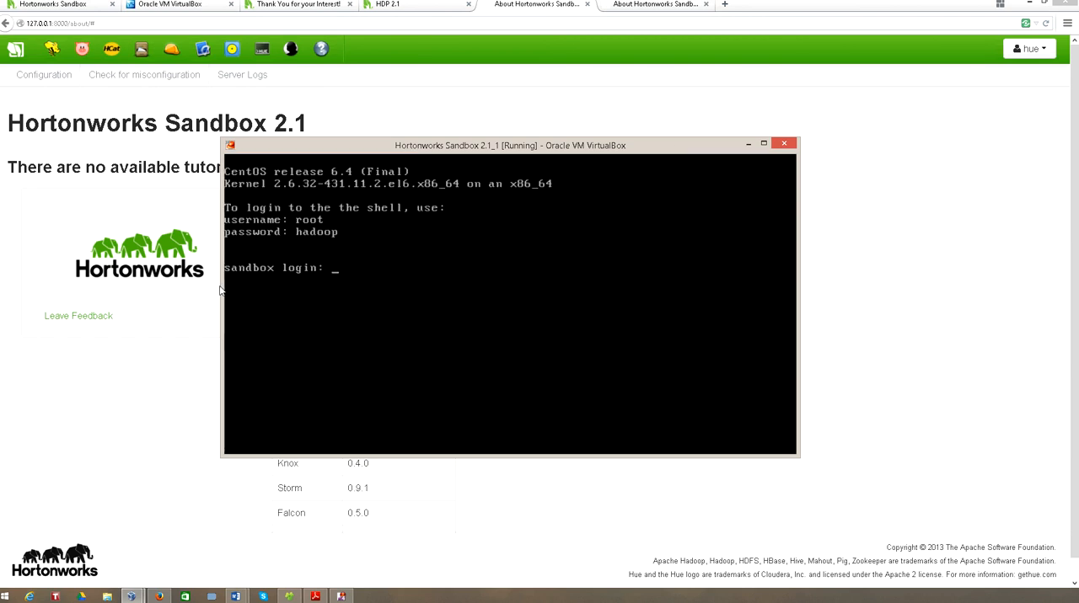
text(root)
key(Return)
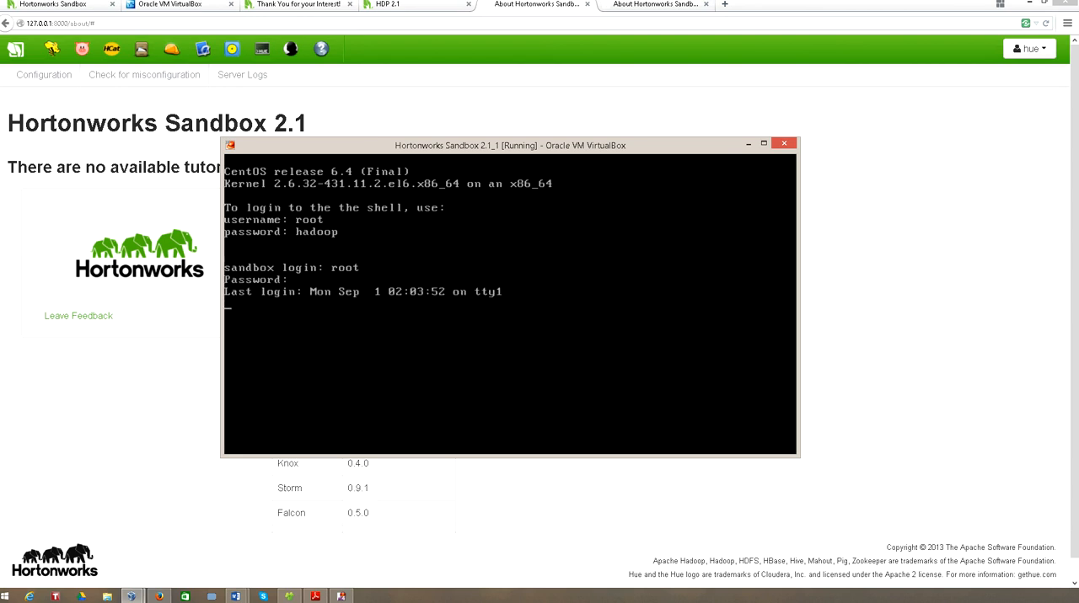
- List the HDFS home directory by running "hdfs dfs -ls" in the sandbox shell, and release focus from the console window
text(hdfs -)
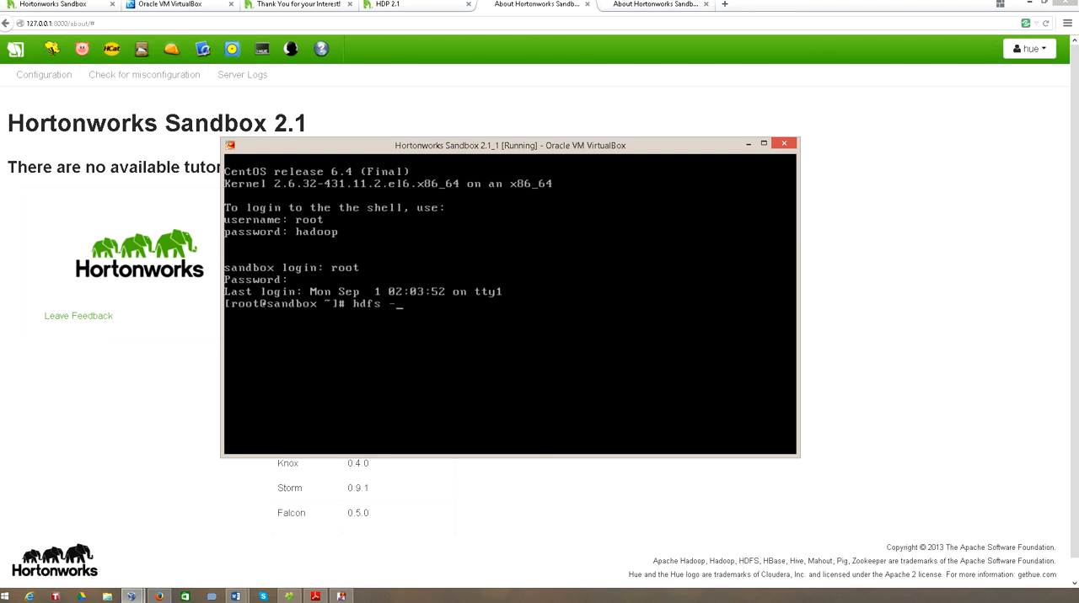
key(BackSpace)
text(dfs -ls)
key(Return)
click(497, 600)
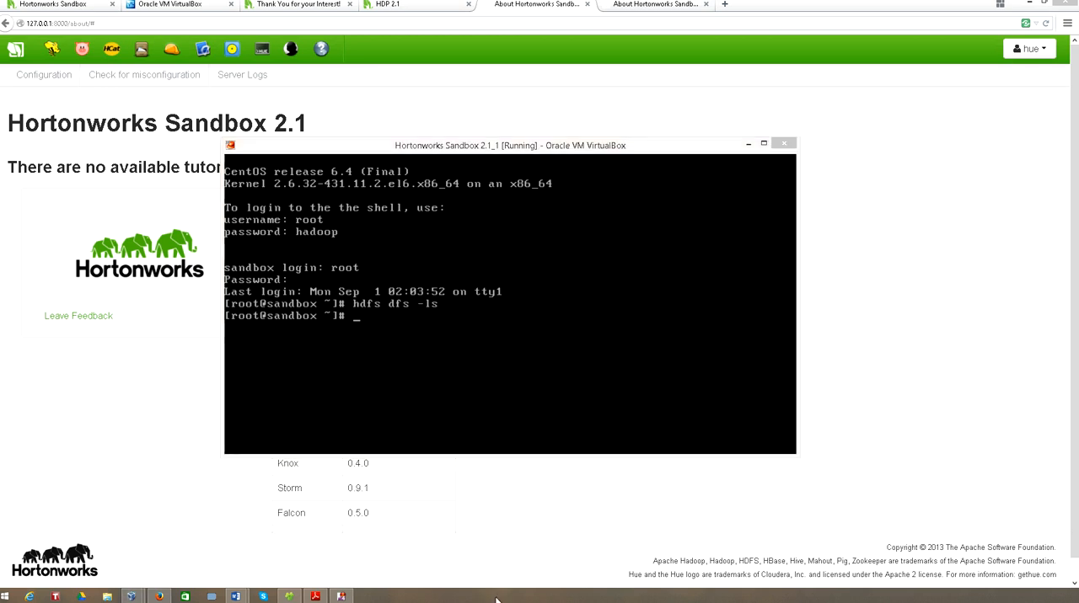